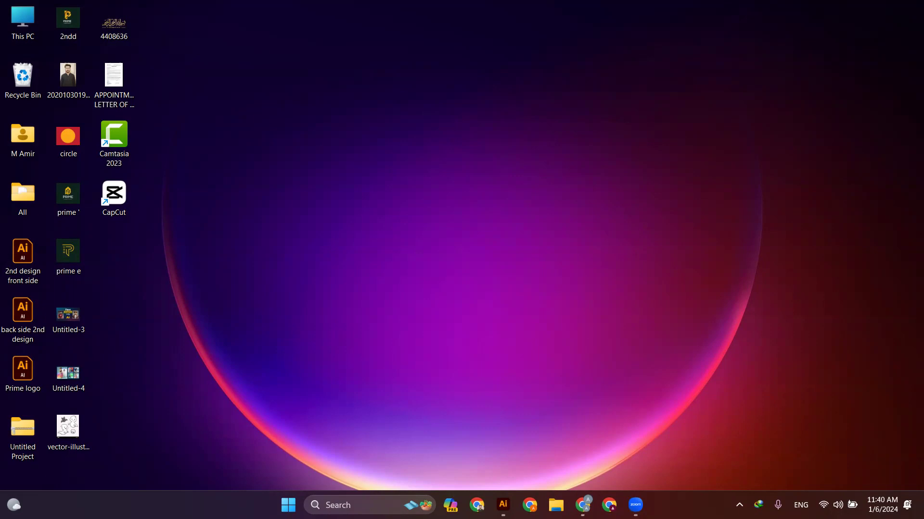
Switch to the Chrome browser and search Google for "Lenardo Ai".
click(582, 505)
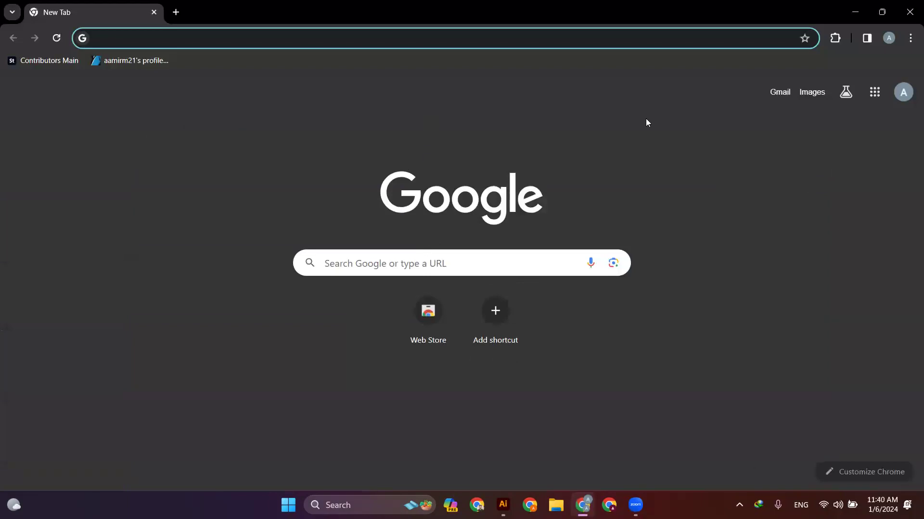
click(549, 262)
text(Lean)
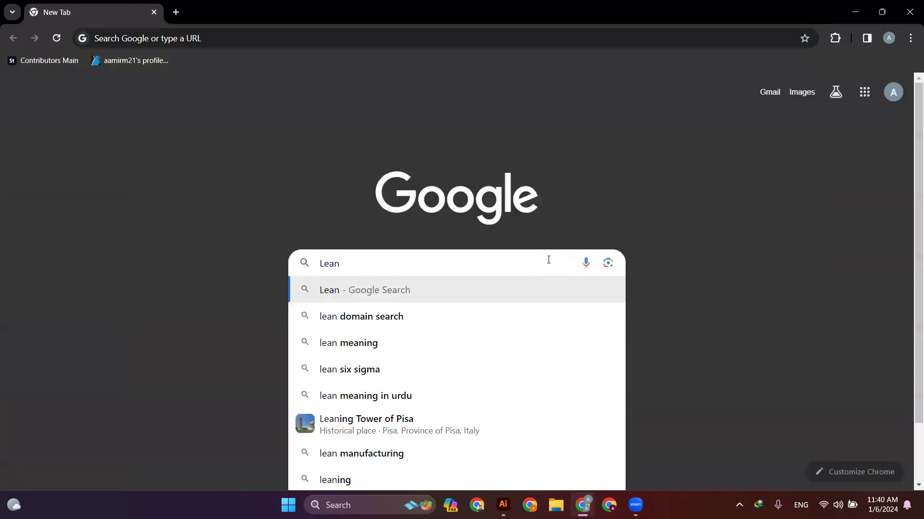
key(BackSpace)
key(BackSpace)
text(nar)
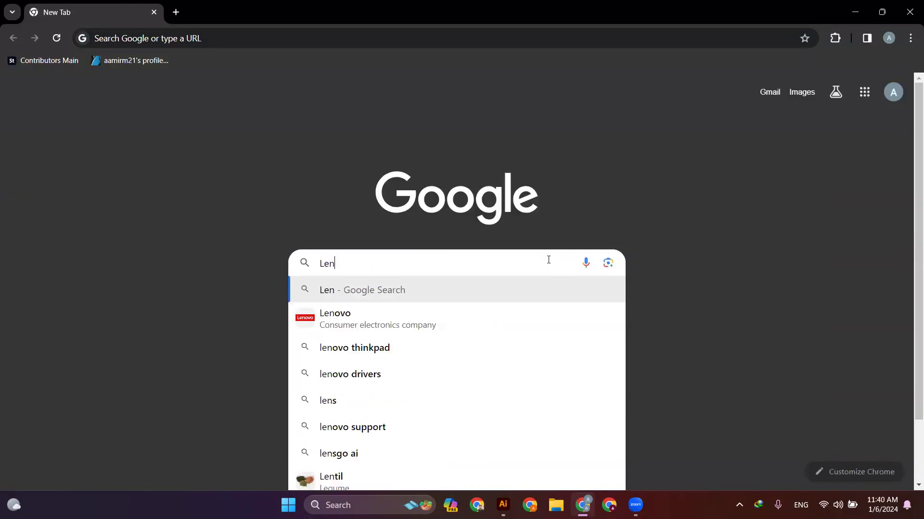
text(do )
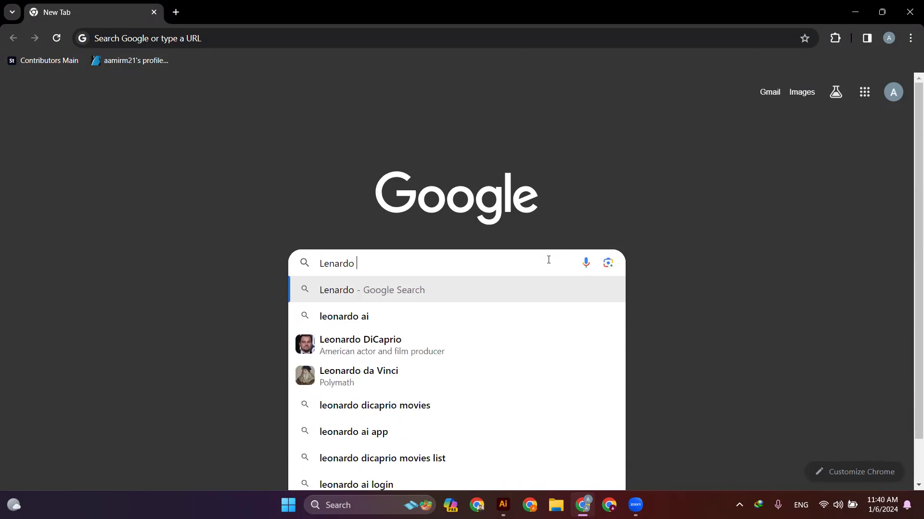
text(Ai)
key(Return)
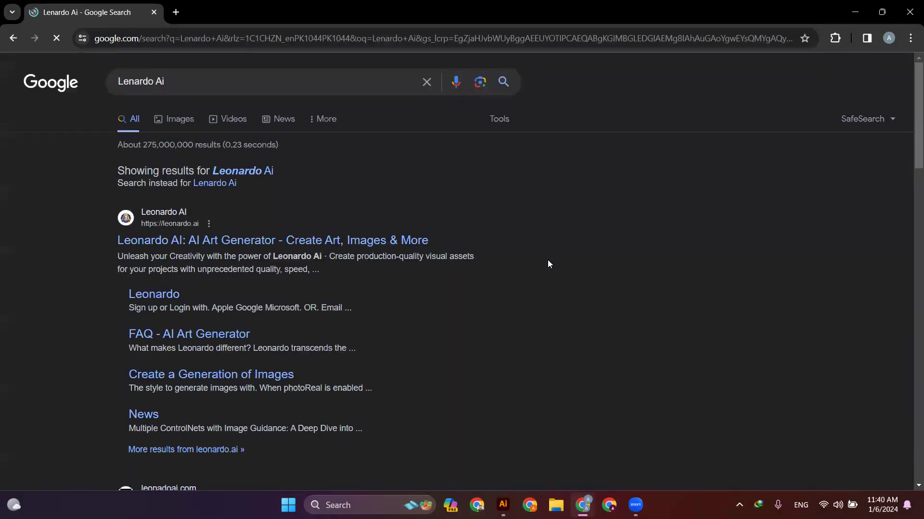
Open the official leonardo.ai website from the search results and start creating an account.
click(215, 242)
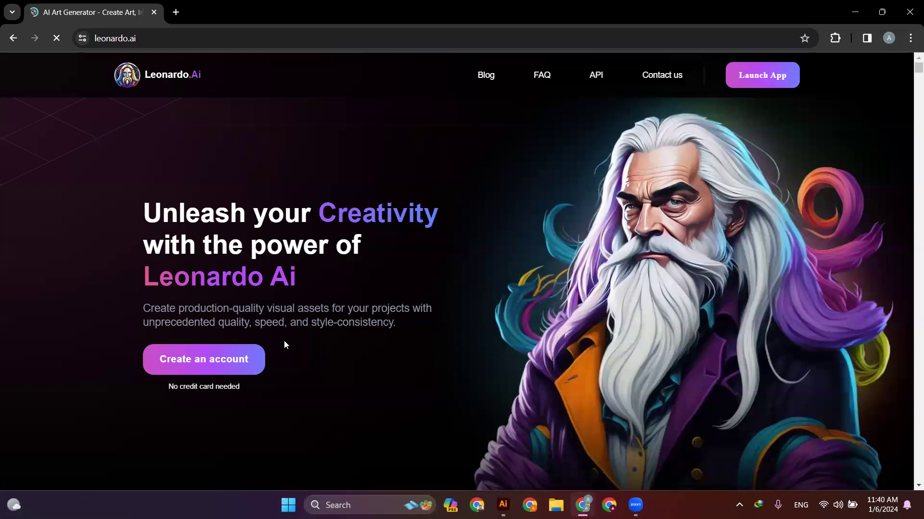
click(241, 365)
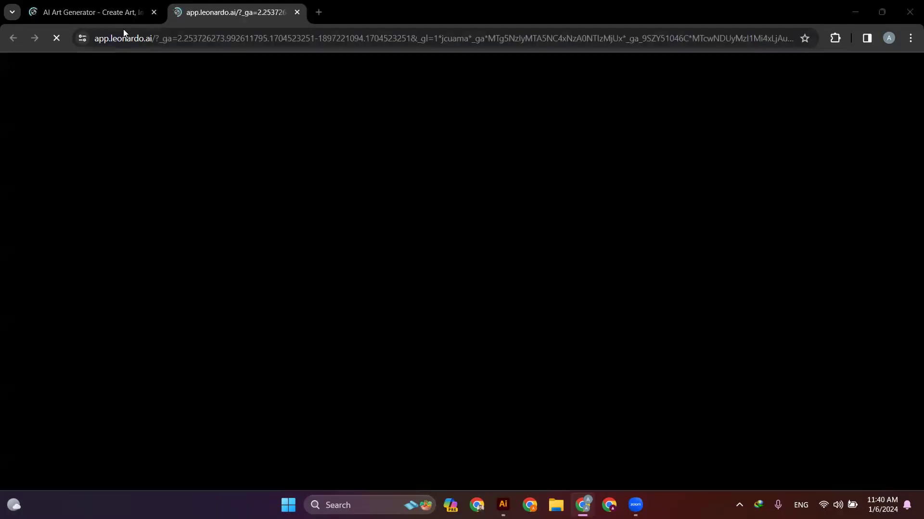
Look over the Leonardo.Ai landing page while the account page loads.
click(111, 12)
click(269, 12)
click(107, 13)
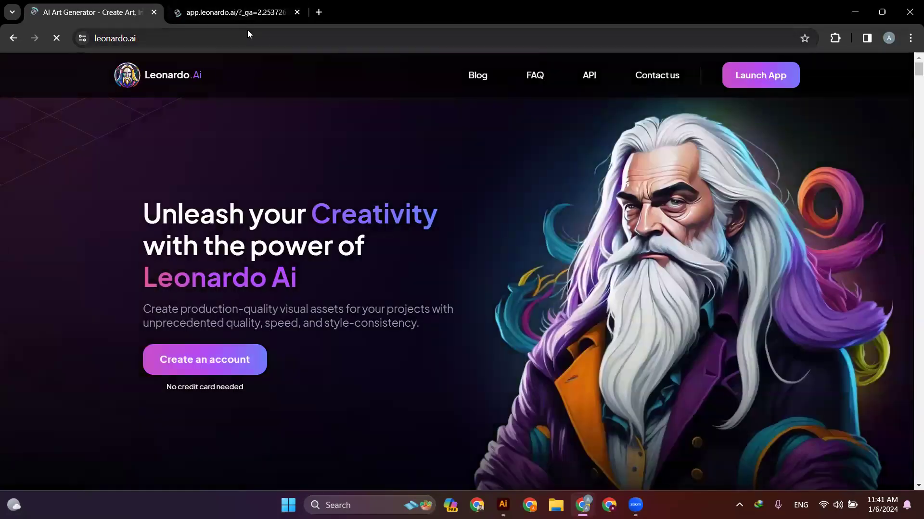
click(236, 4)
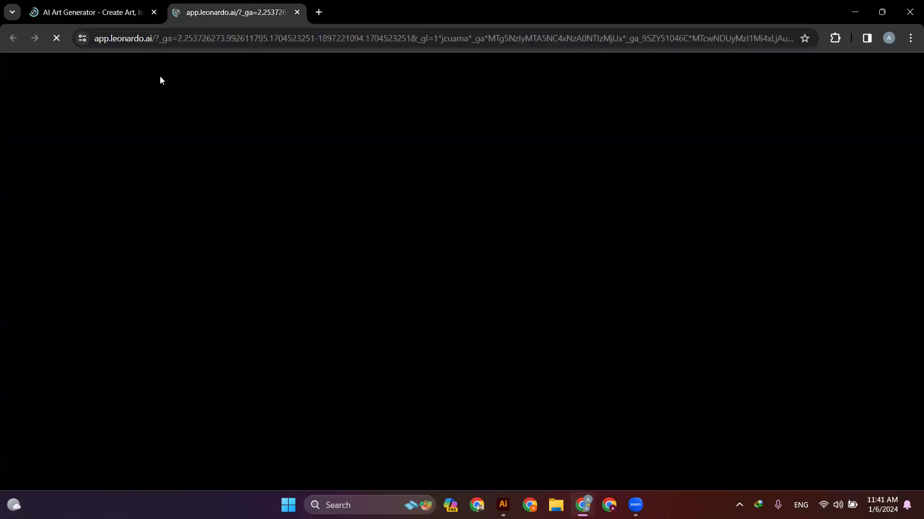
key(ctrl+shift+Tab)
scroll(330, 330, down, 3)
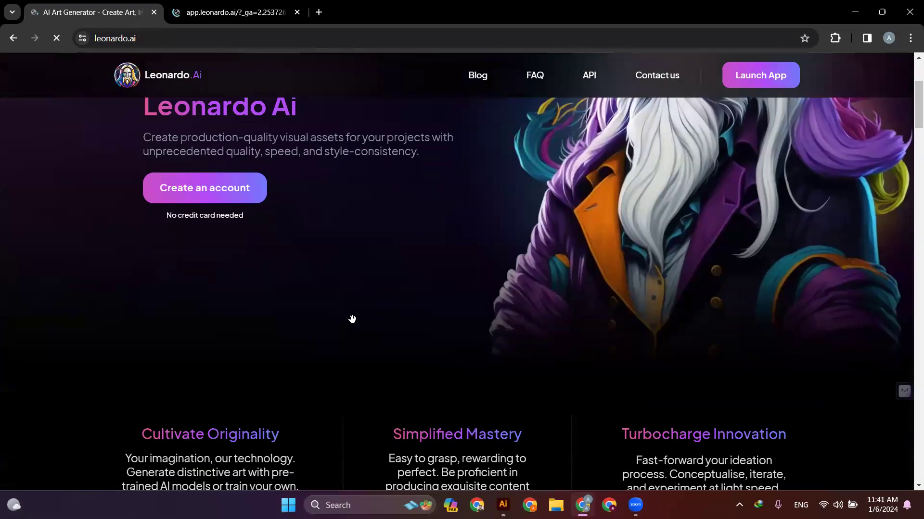
scroll(351, 320, down, 10)
scroll(546, 278, up, 10)
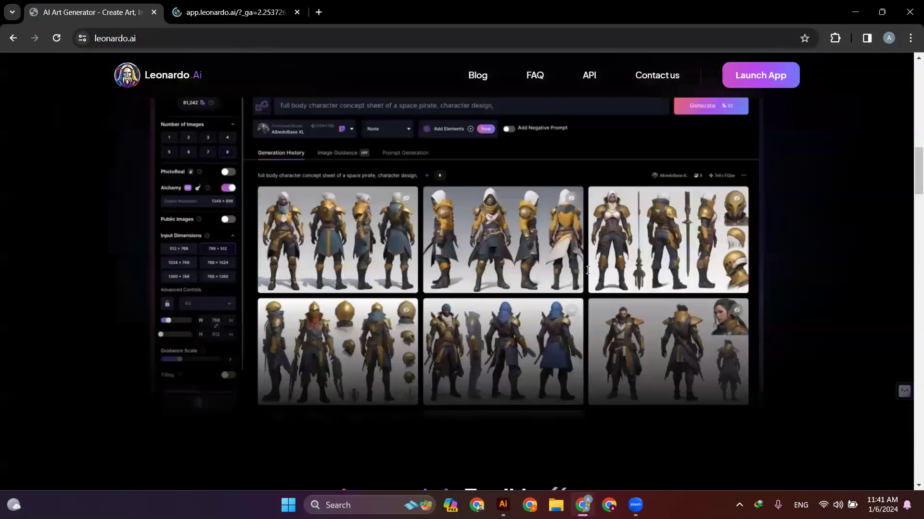
Return to the account page and sign in to Leonardo.Ai with the listed Google account.
key(ctrl+Tab)
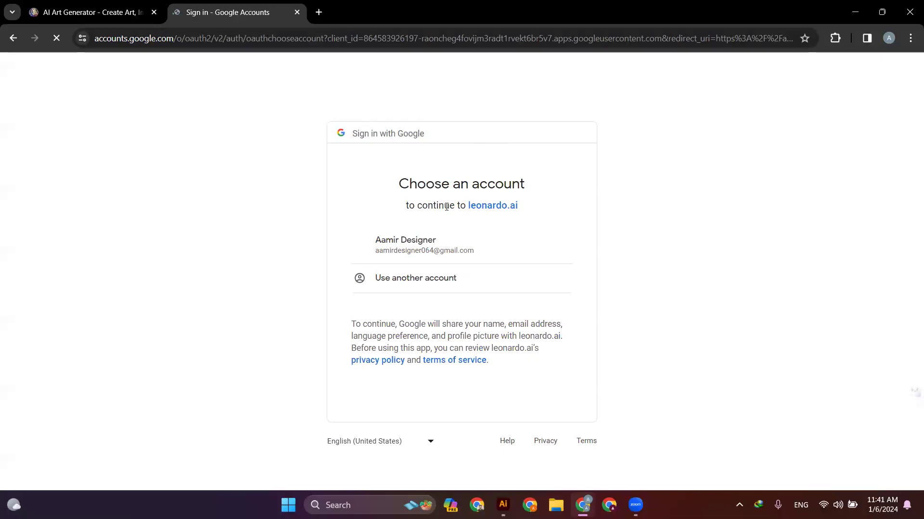
double_click(448, 250)
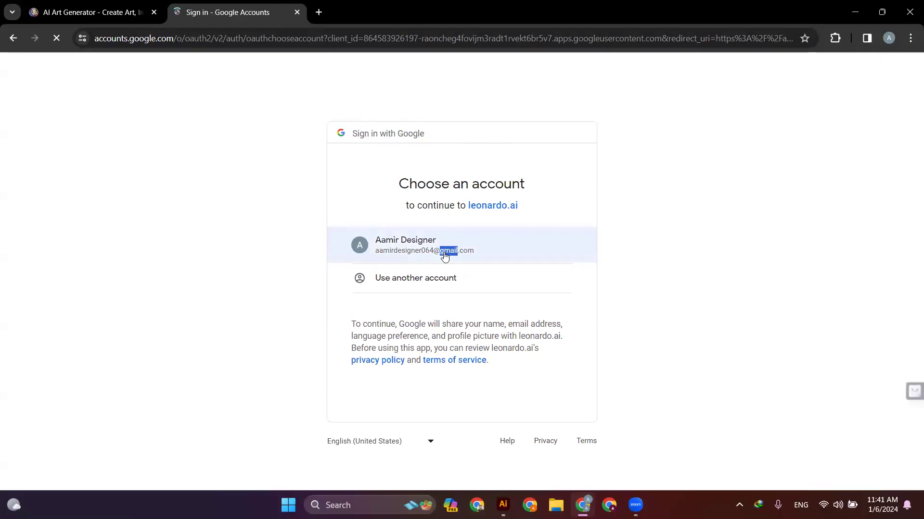
double_click(417, 239)
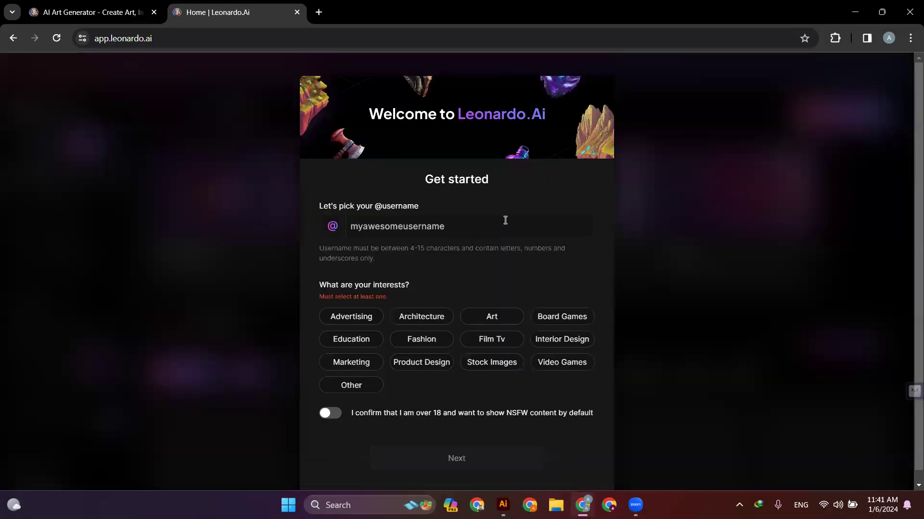
Enter a username made of the first name followed by "creation" in the Get started form.
scroll(461, 235, down, 1)
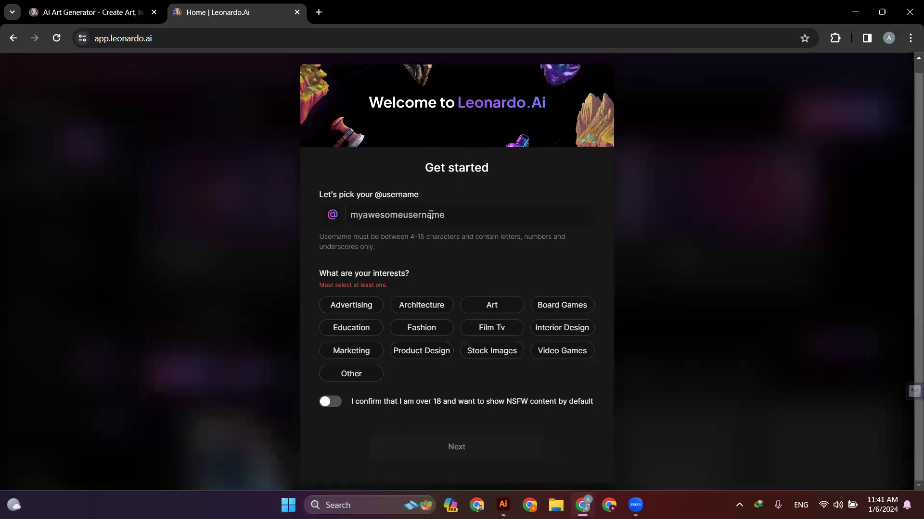
click(350, 214)
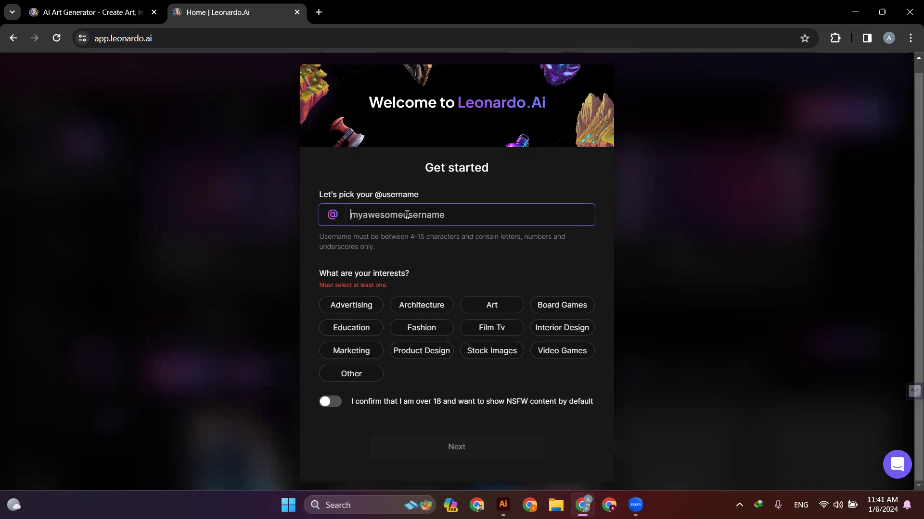
text(Ami)
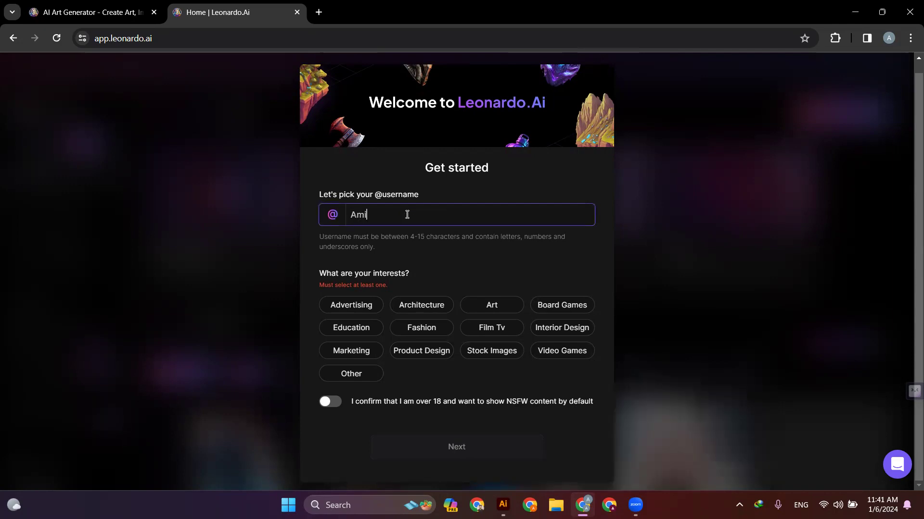
text(rcreation)
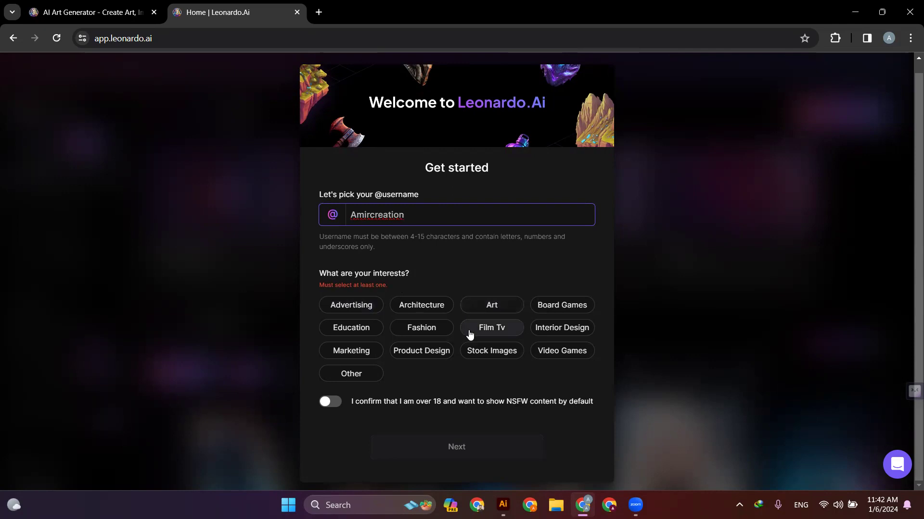
Choose Marketing, Product Design, Stock Images and Advertising as the profile's interests.
click(359, 356)
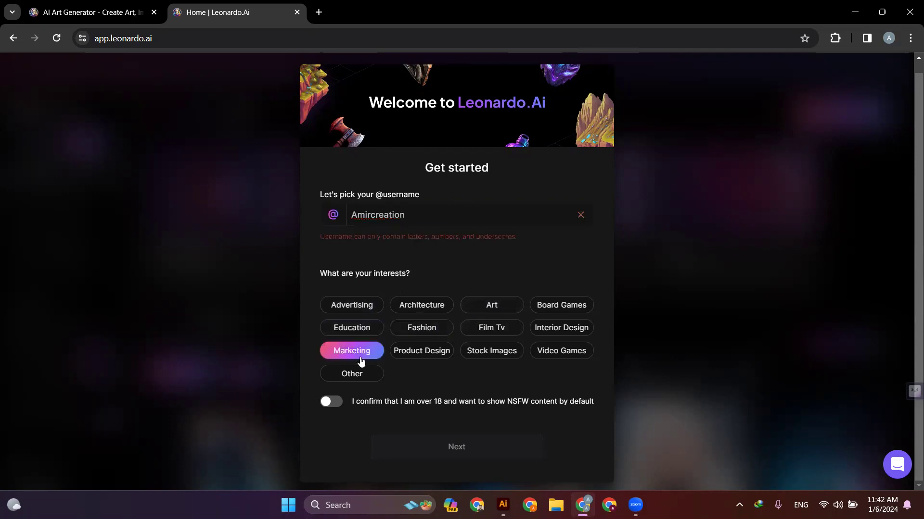
click(413, 351)
click(489, 351)
click(364, 310)
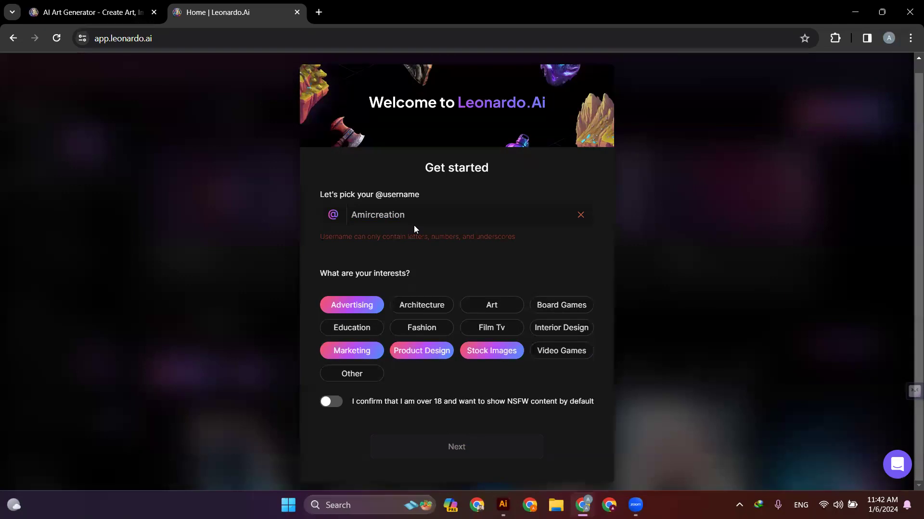
Replace the ending of the username with 99 and turn on the over-18 confirmation for showing NSFW content by default.
drag(422, 214, 376, 214)
key(BackSpace)
text(99)
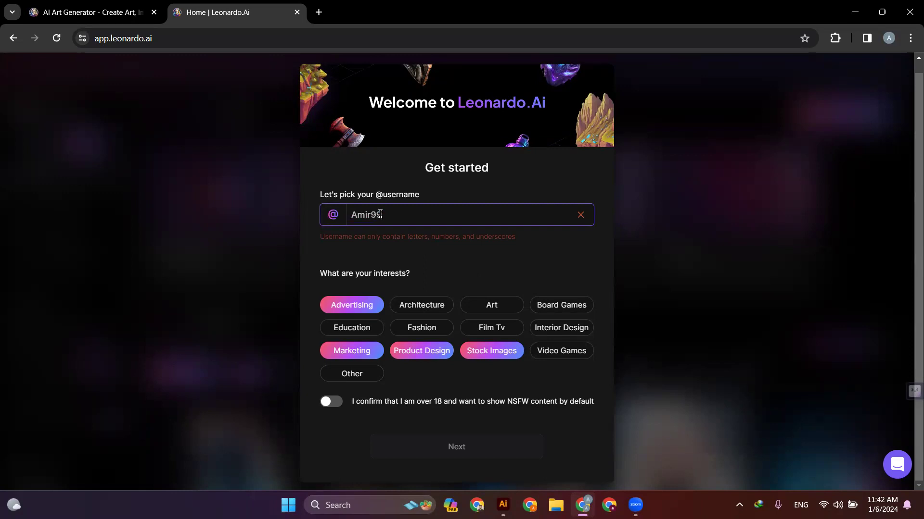
click(331, 403)
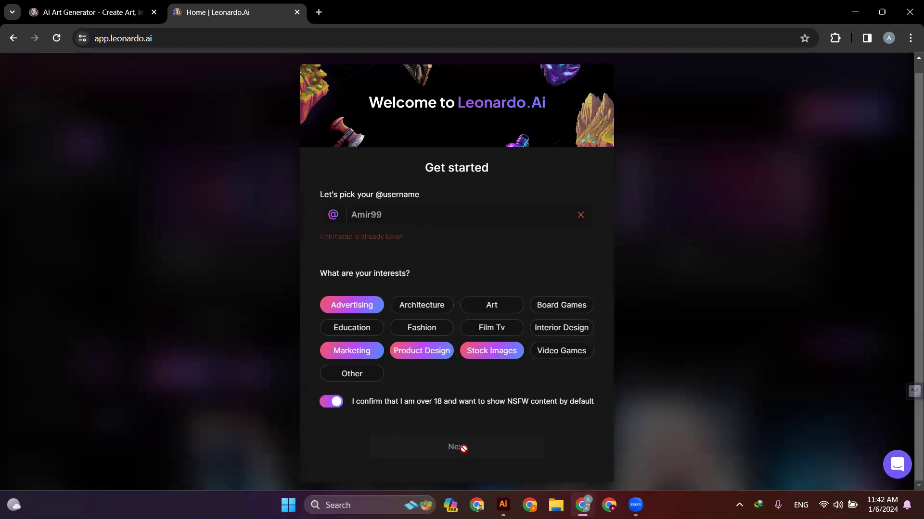
Try the username with the ending 990, and with an underscore and a second name in place of the digits.
click(389, 217)
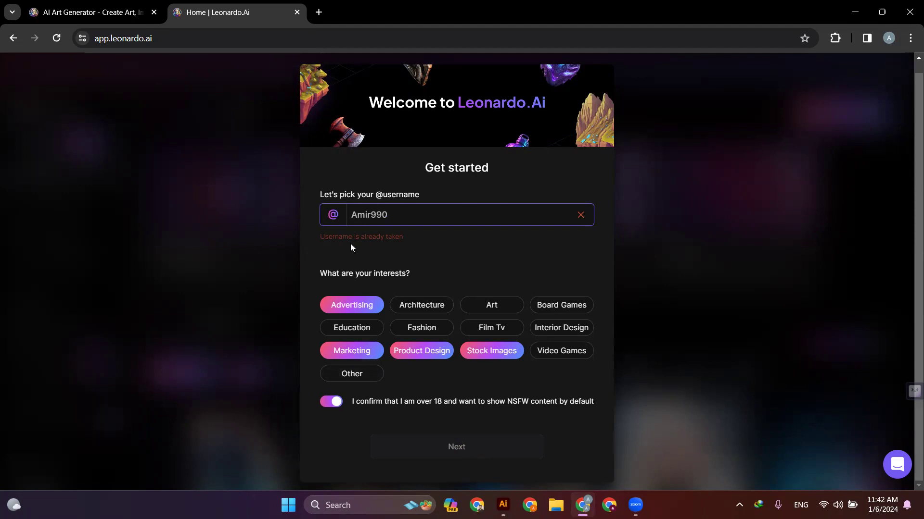
click(386, 436)
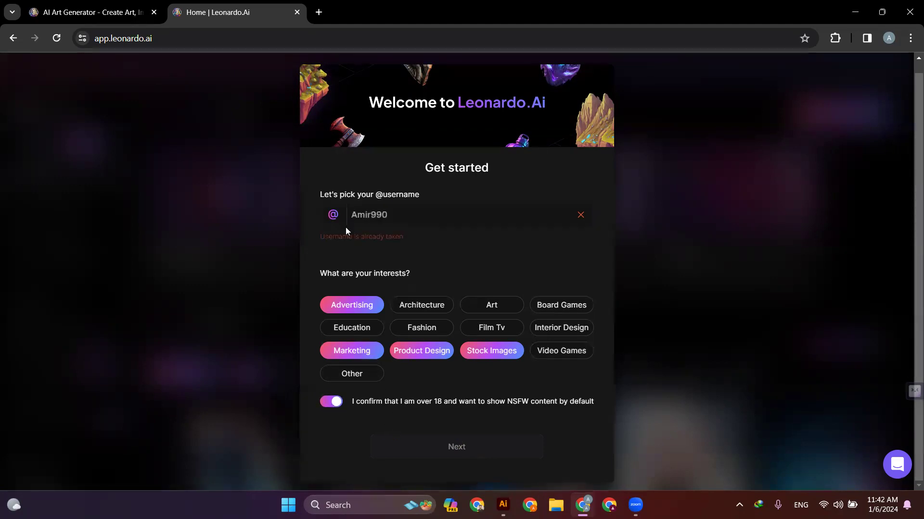
click(405, 215)
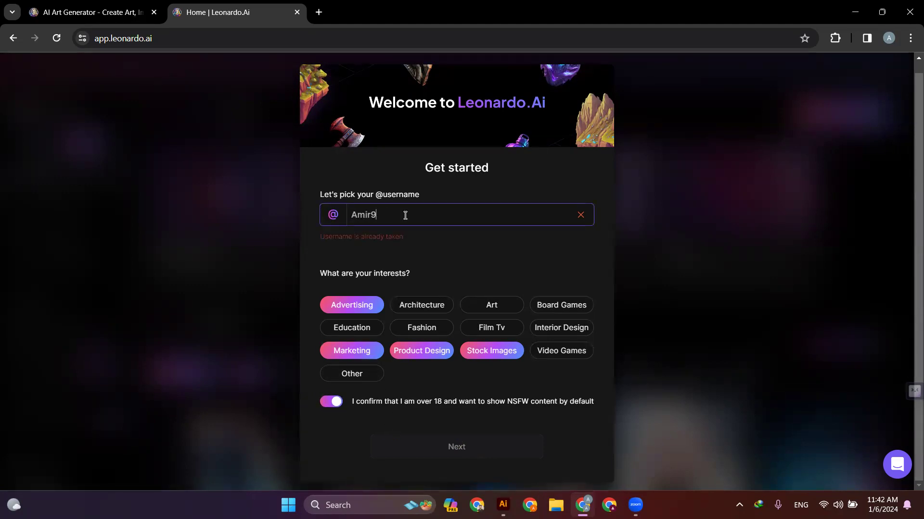
text(_Shahzad)
click(463, 447)
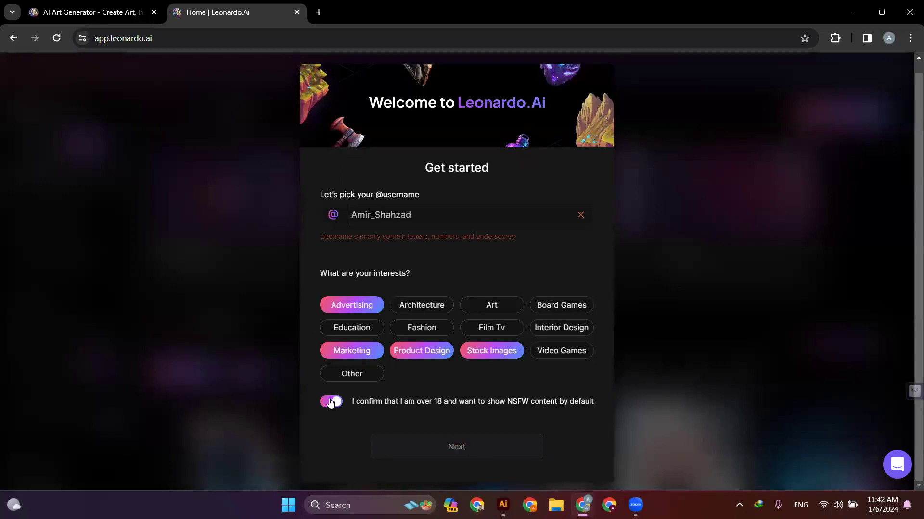
click(330, 403)
click(330, 403)
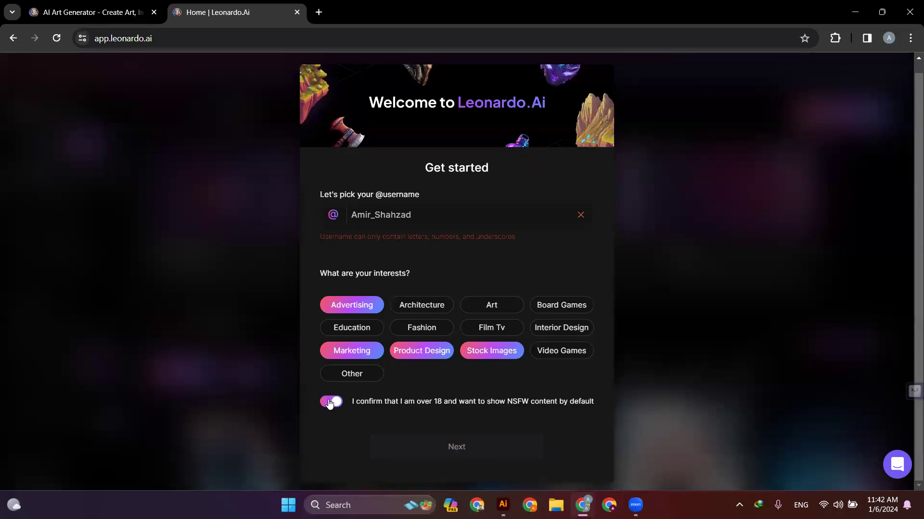
Change the part of the username after the underscore to 7866 and submit the Get started form.
click(424, 215)
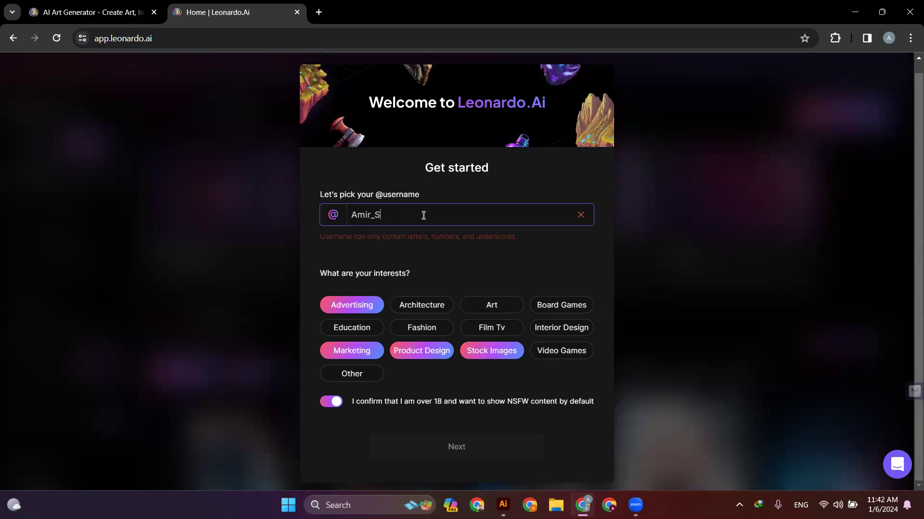
text(7866)
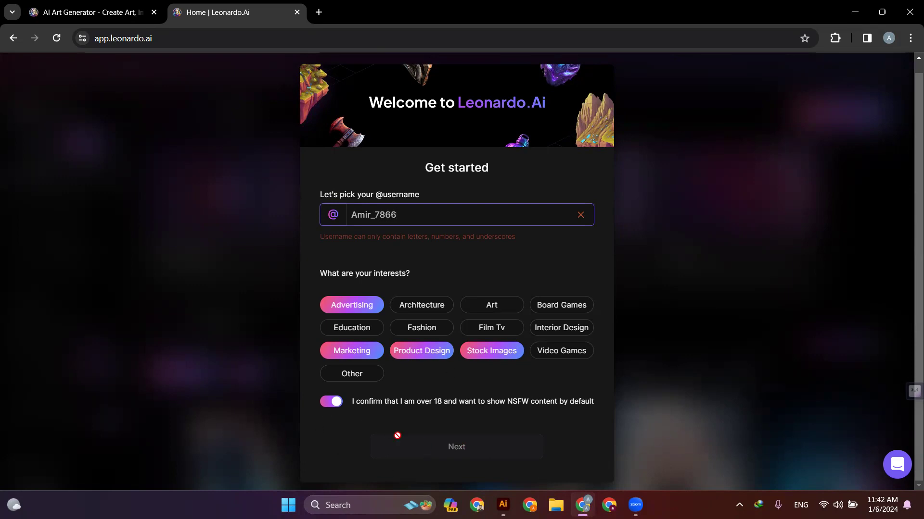
click(393, 433)
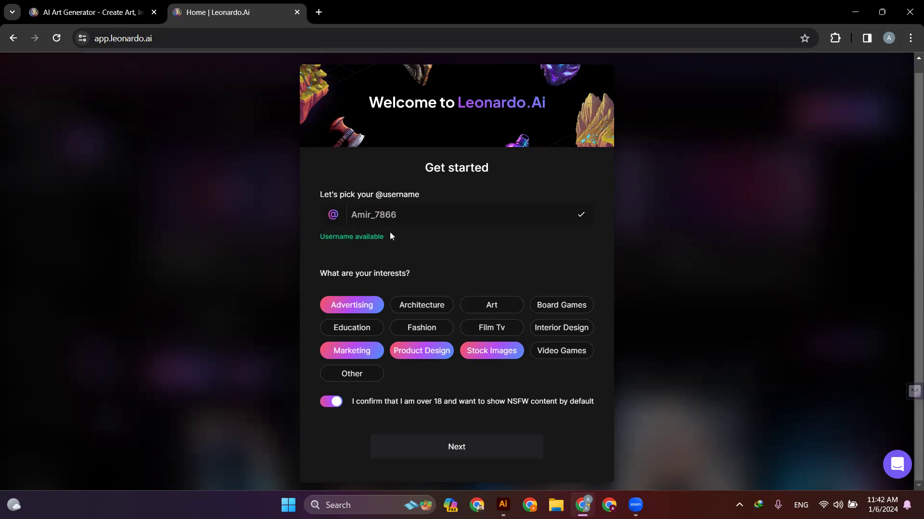
click(431, 446)
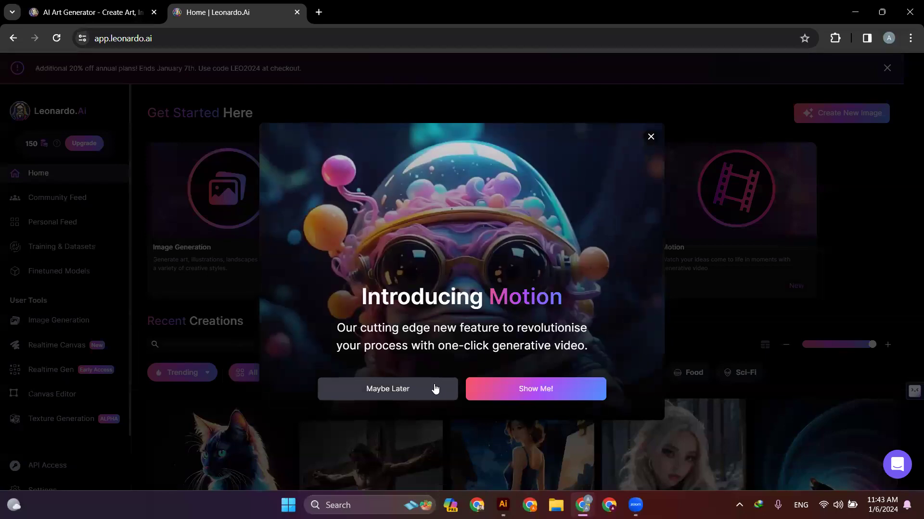
Dismiss the Motion feature introduction and browse the Recent Creations gallery on the home page.
click(414, 392)
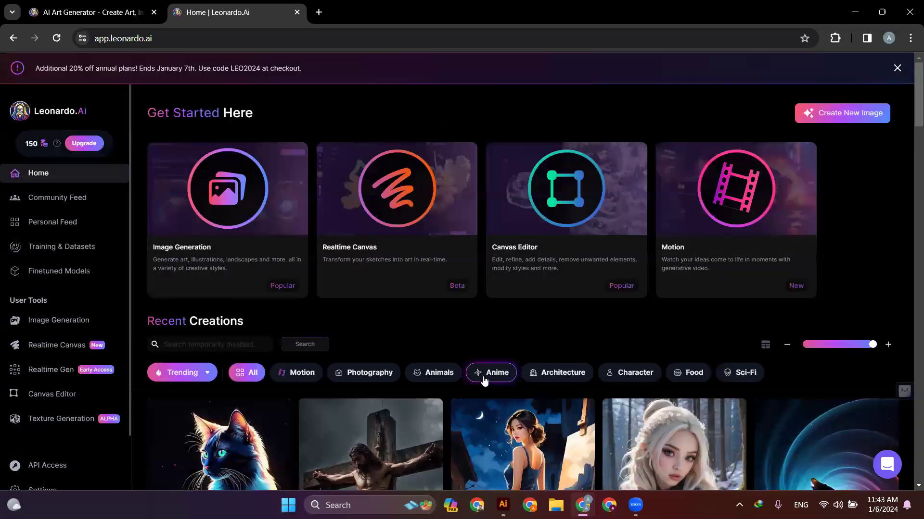
scroll(484, 381, down, 5)
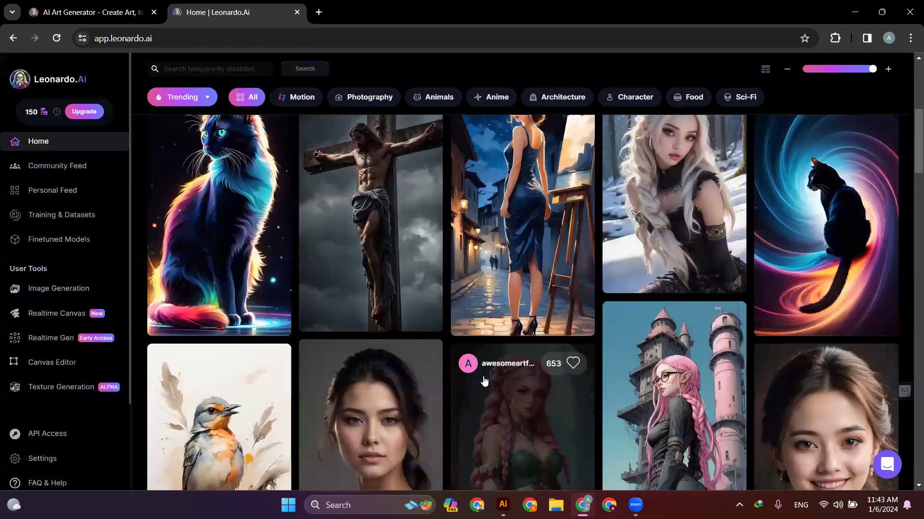
scroll(484, 381, down, 5)
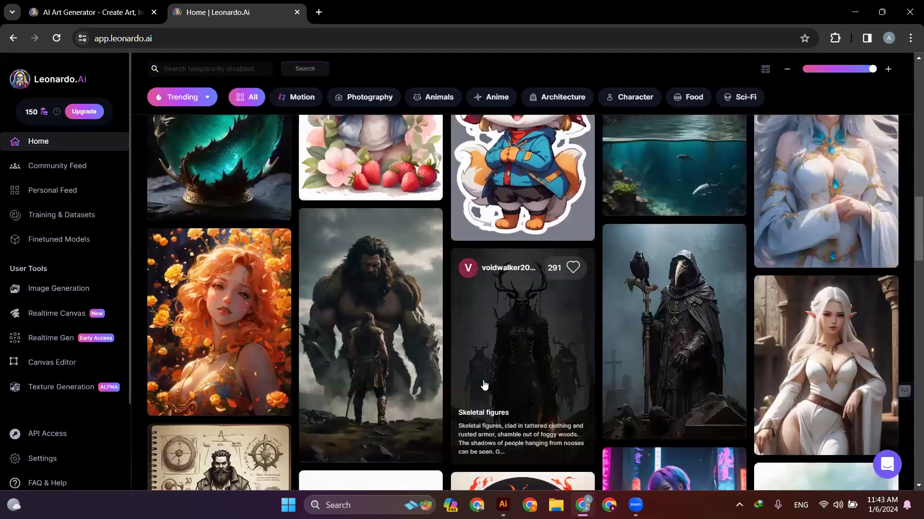
scroll(484, 384, down, 5)
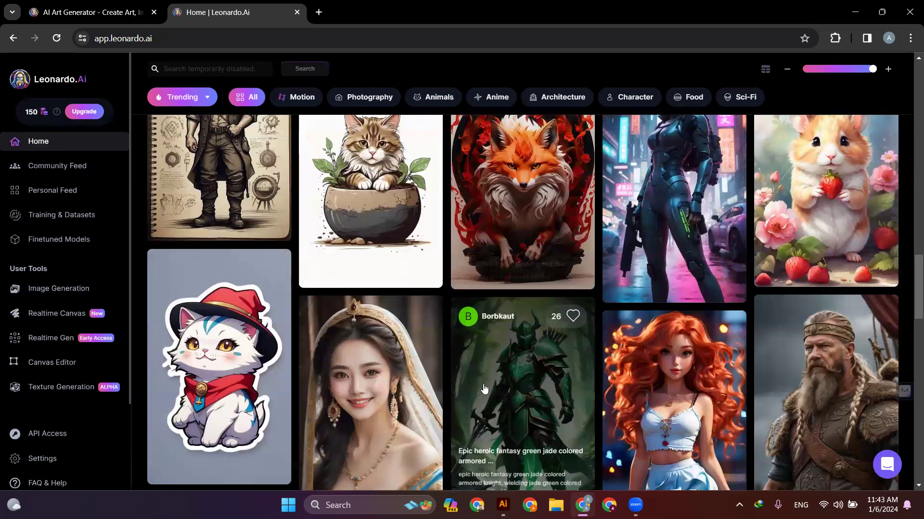
Open the Community Feed and browse its trending creations across all categories.
scroll(484, 387, up, 1)
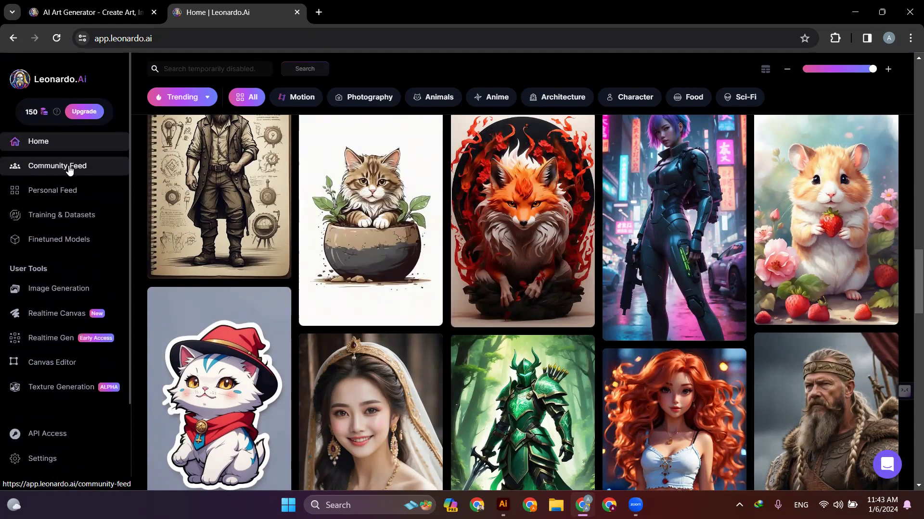
click(71, 166)
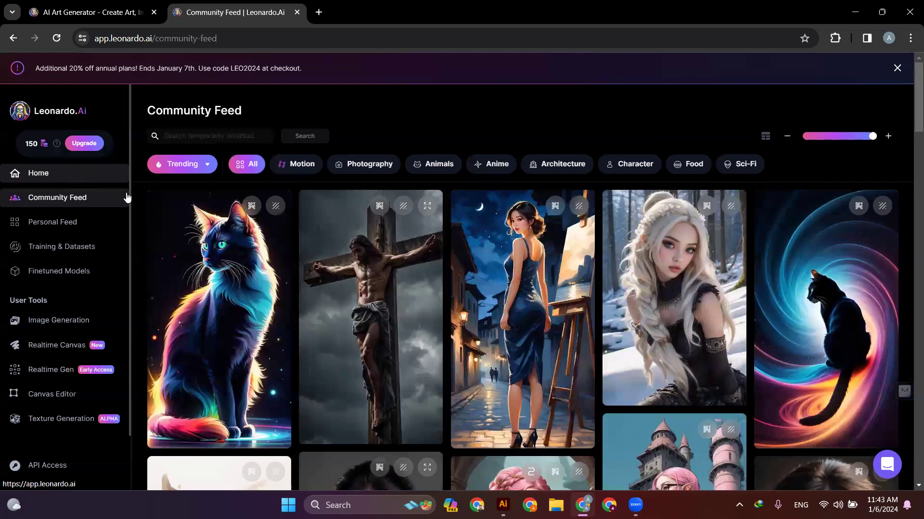
scroll(536, 253, down, 5)
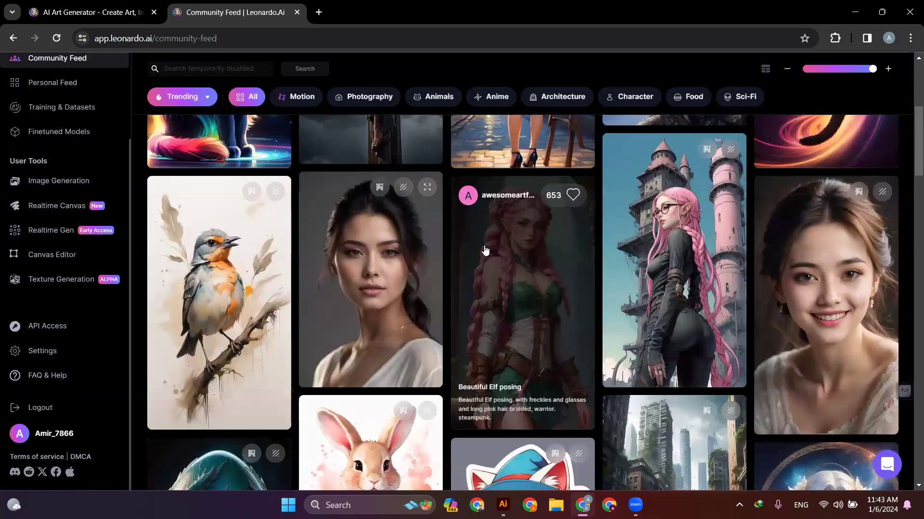
scroll(486, 251, down, 5)
scroll(470, 251, down, 6)
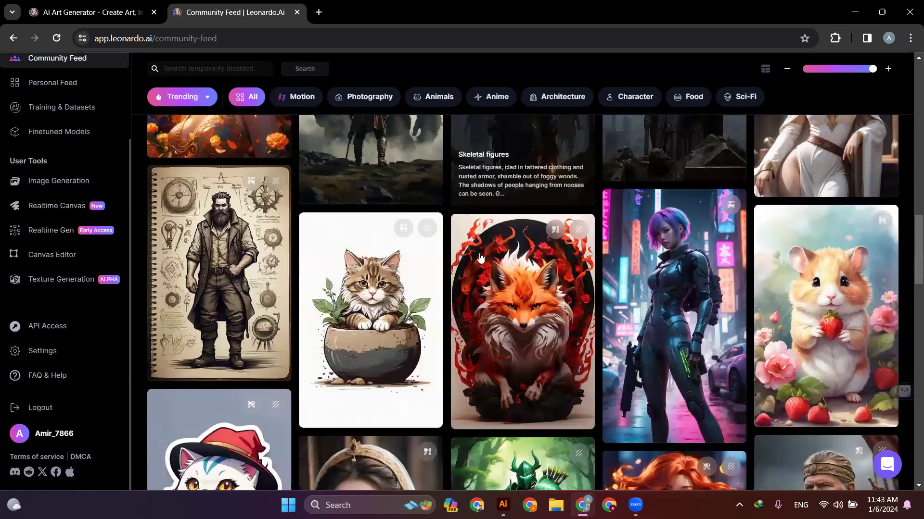
scroll(479, 258, down, 5)
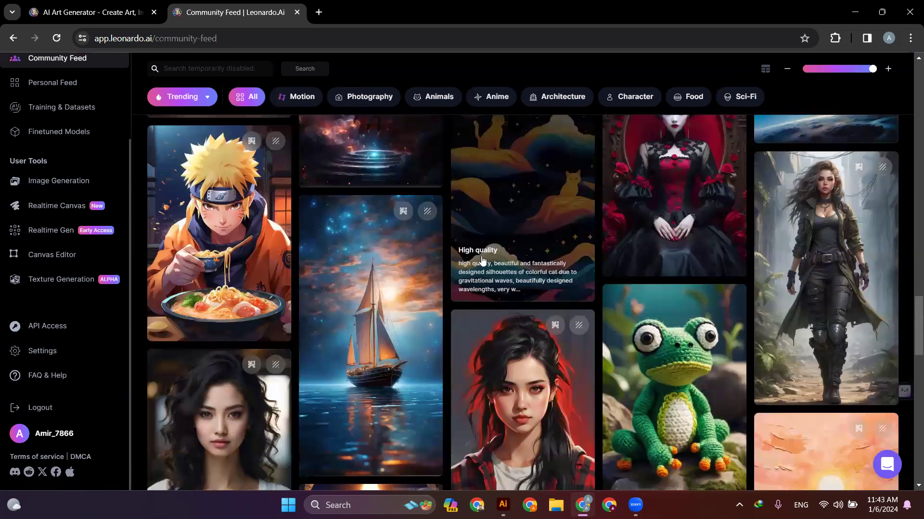
scroll(484, 258, down, 5)
scroll(486, 258, down, 5)
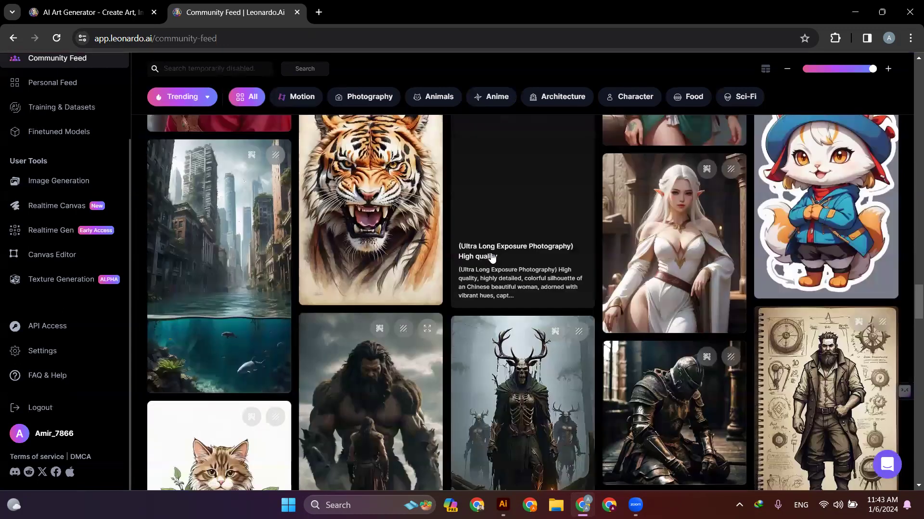
scroll(491, 257, down, 3)
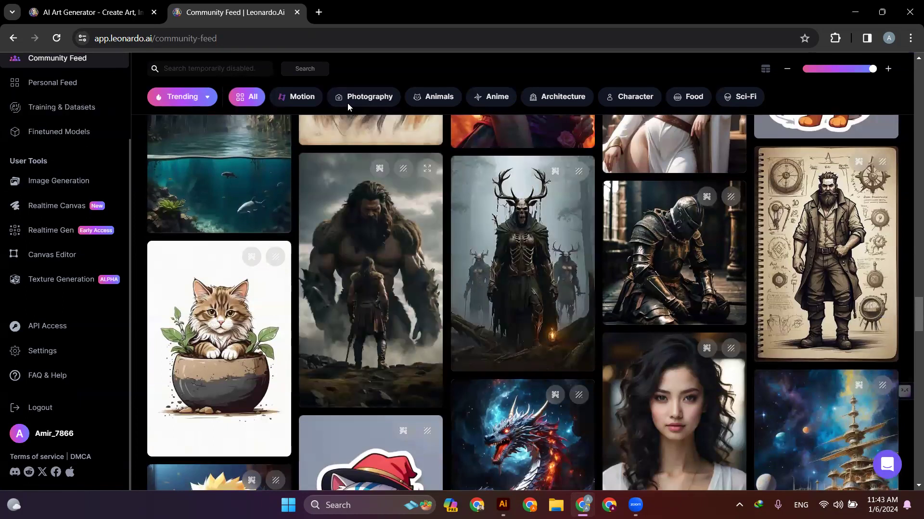
scroll(87, 154, up, 2)
scroll(87, 154, up, 1)
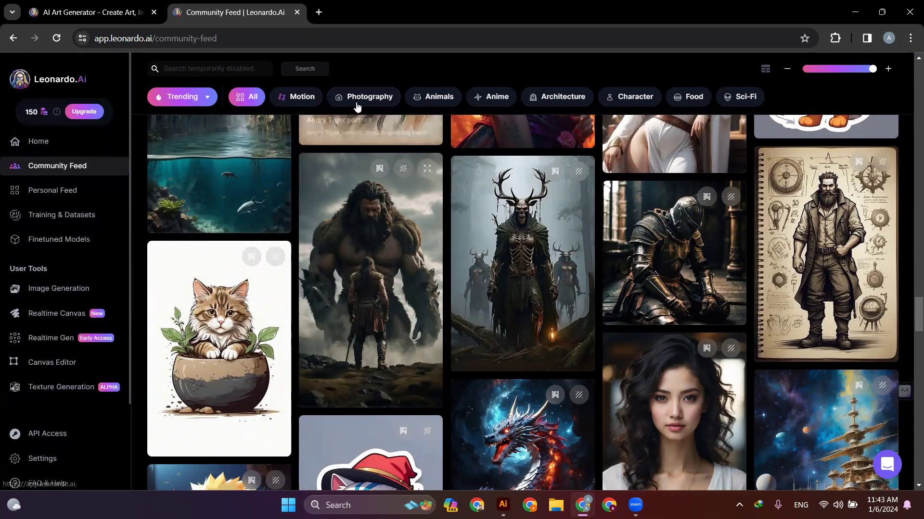
Filter the Community Feed to Animals and examine the prompt details of the strawberry-eating hamster image.
click(441, 106)
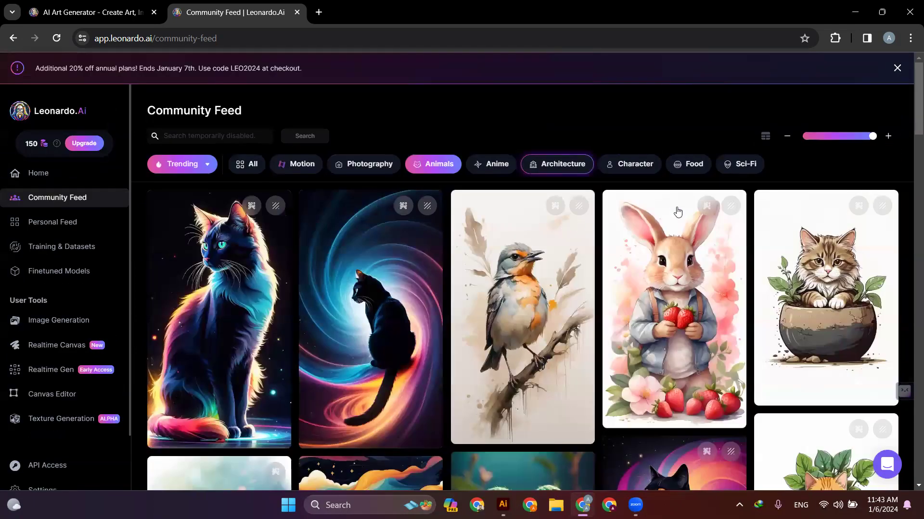
scroll(579, 212, down, 8)
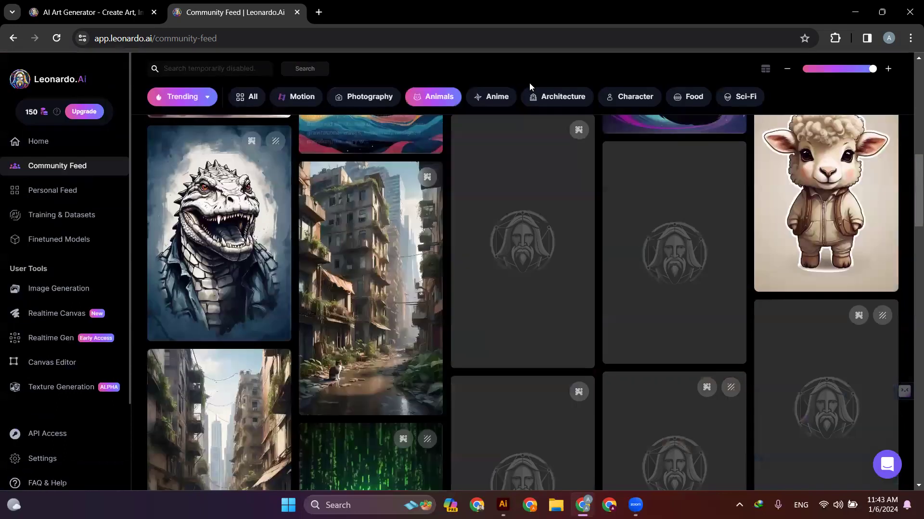
scroll(211, 270, up, 5)
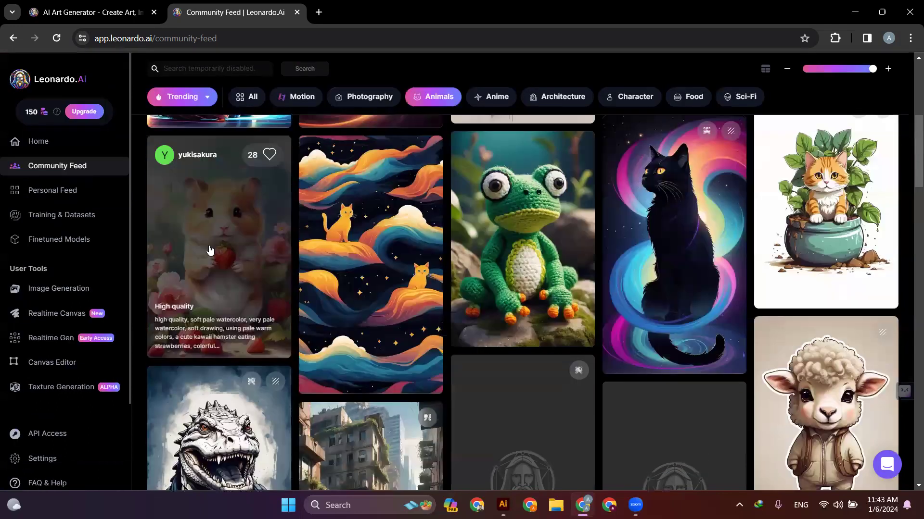
click(210, 250)
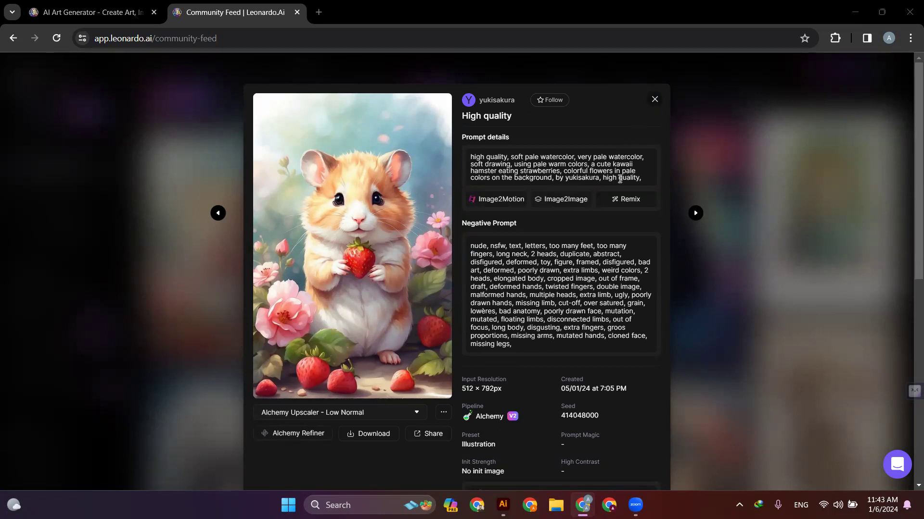
drag(632, 177, 455, 157)
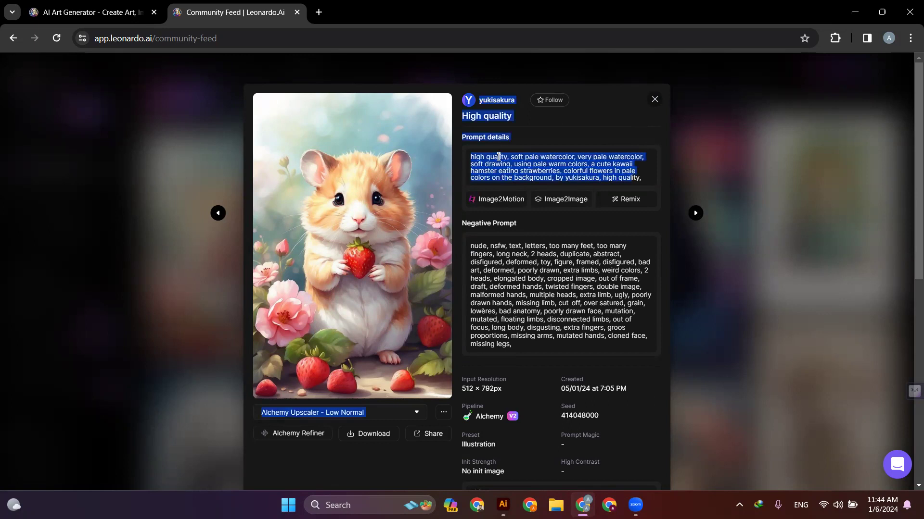
click(555, 170)
click(655, 99)
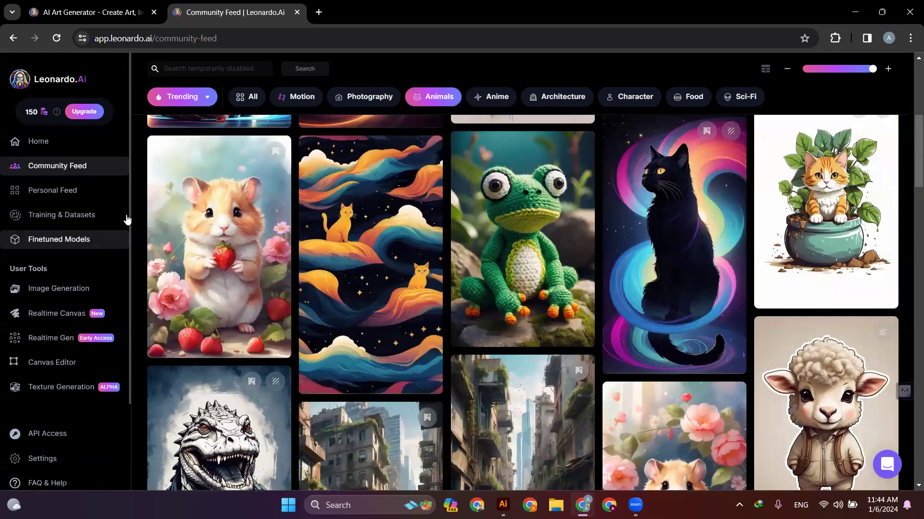
Filter the Community Feed to Food and examine the prompt and model details of the Chicken winter herbal image.
click(691, 97)
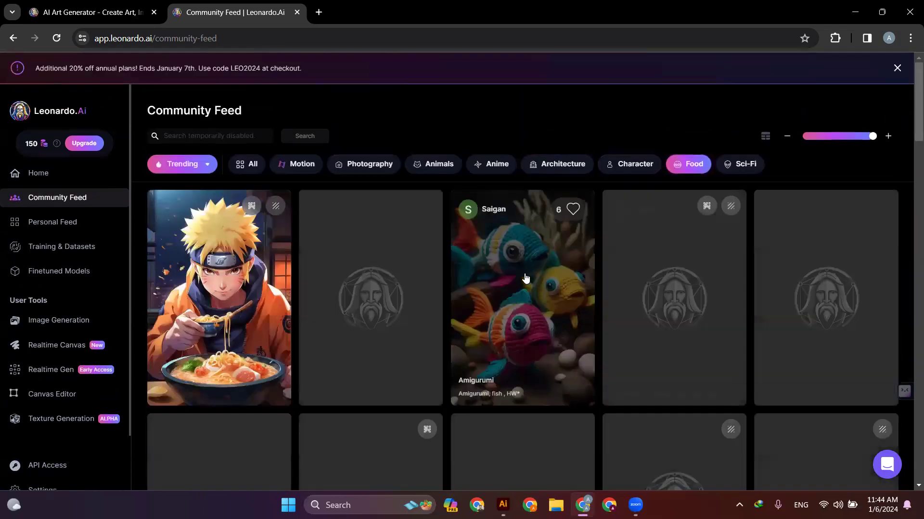
scroll(371, 300, down, 5)
click(225, 291)
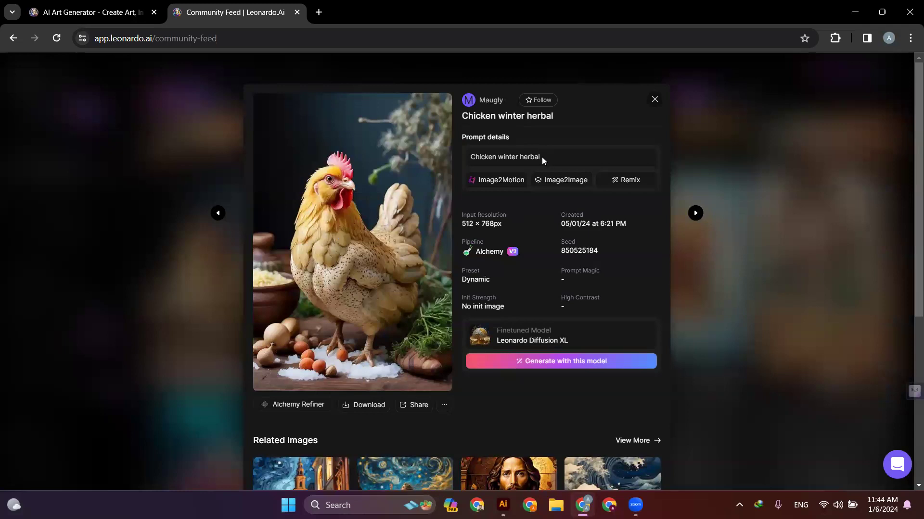
scroll(513, 244, down, 3)
scroll(616, 111, up, 3)
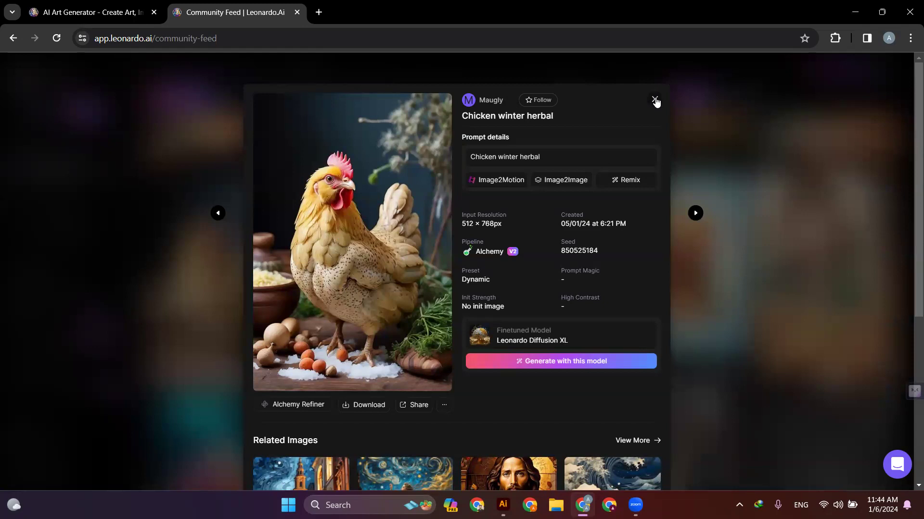
click(654, 100)
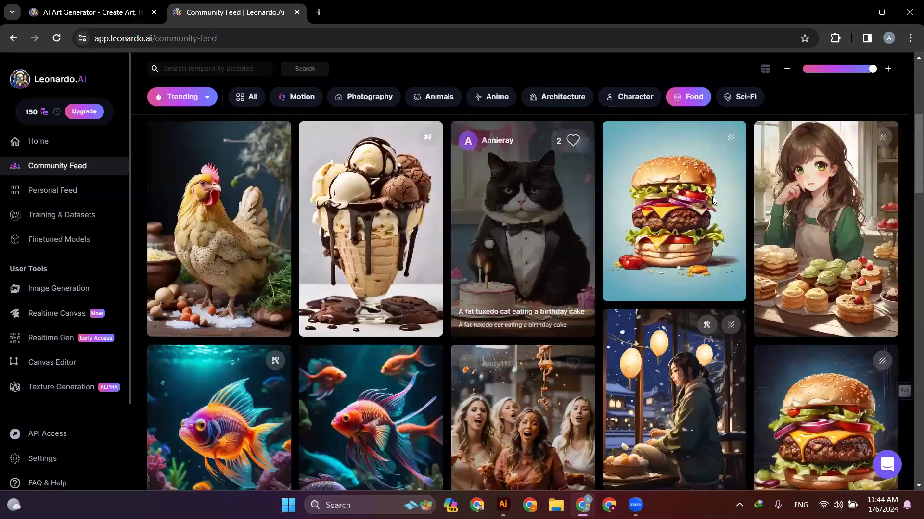
View the details of the burger image on the blue background and browse the rest of the Food creations.
click(483, 245)
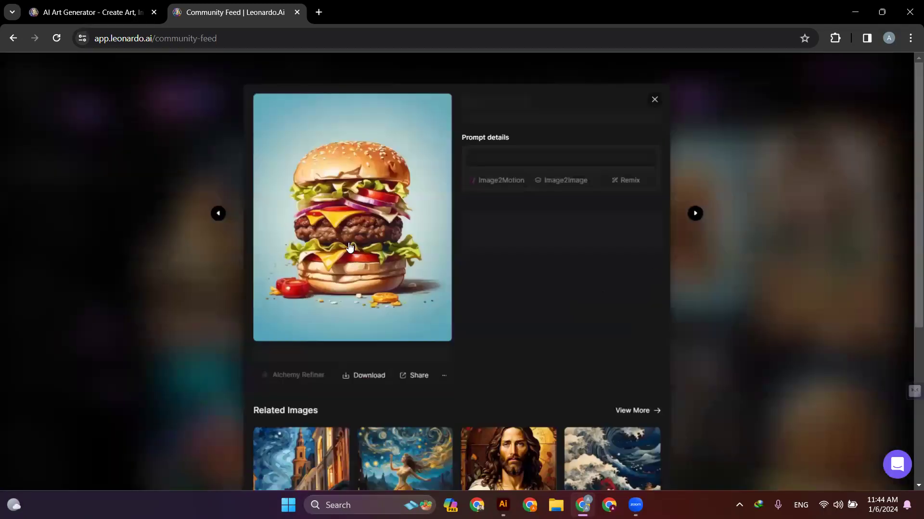
click(654, 100)
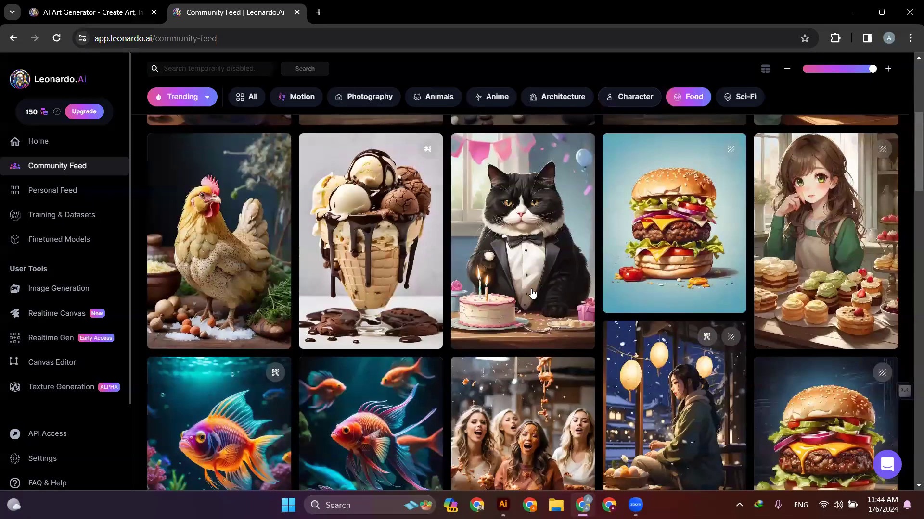
scroll(518, 300, down, 5)
scroll(518, 300, down, 4)
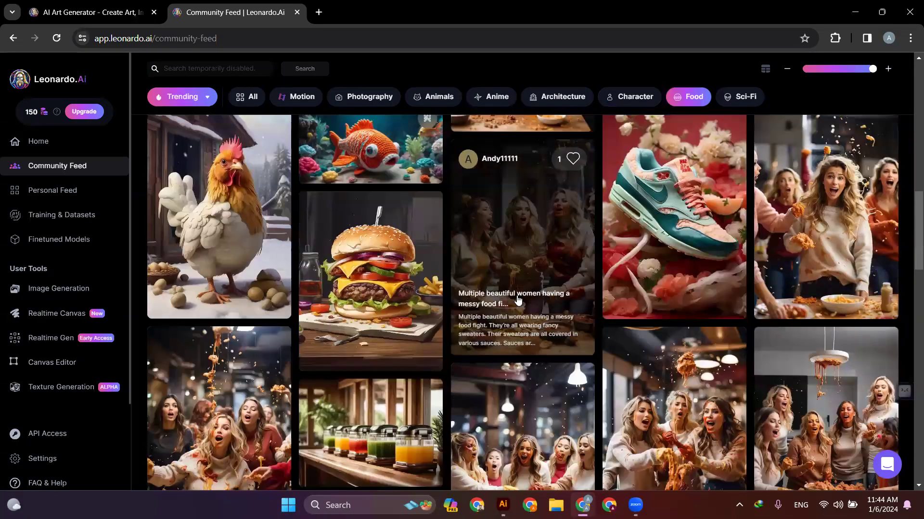
scroll(378, 301, down, 5)
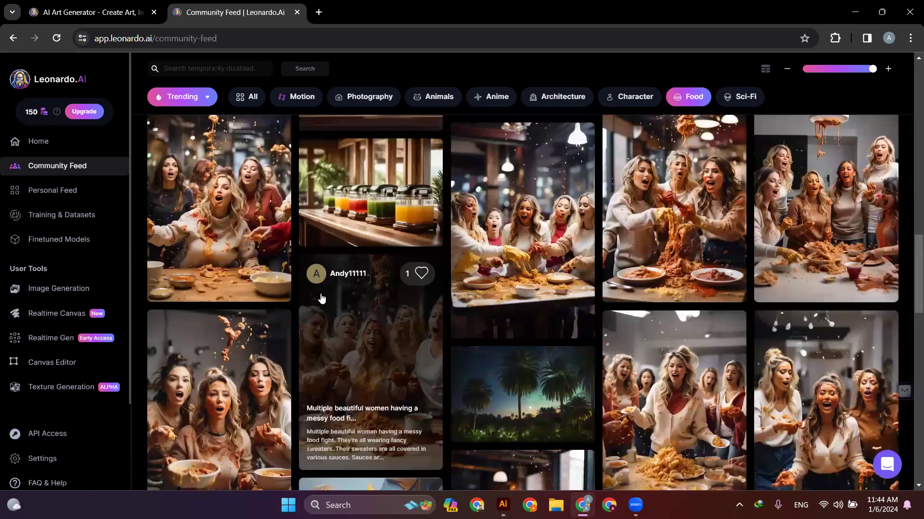
scroll(305, 318, up, 7)
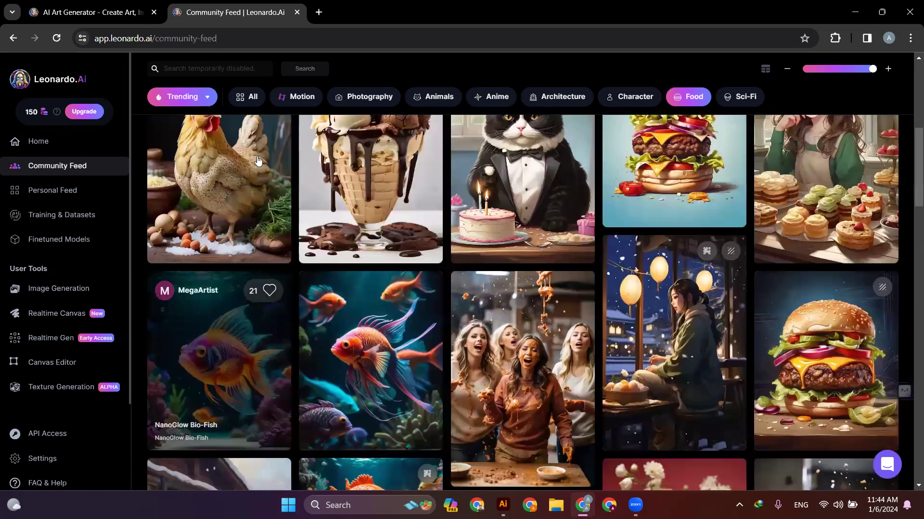
scroll(431, 225, up, 4)
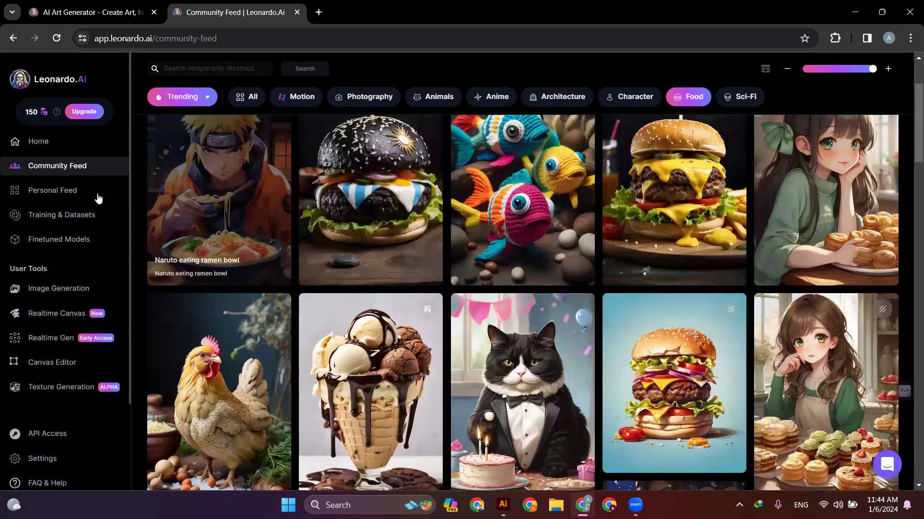
Check the Personal Feed and look through the platform models on the Finetuned Models page.
click(61, 197)
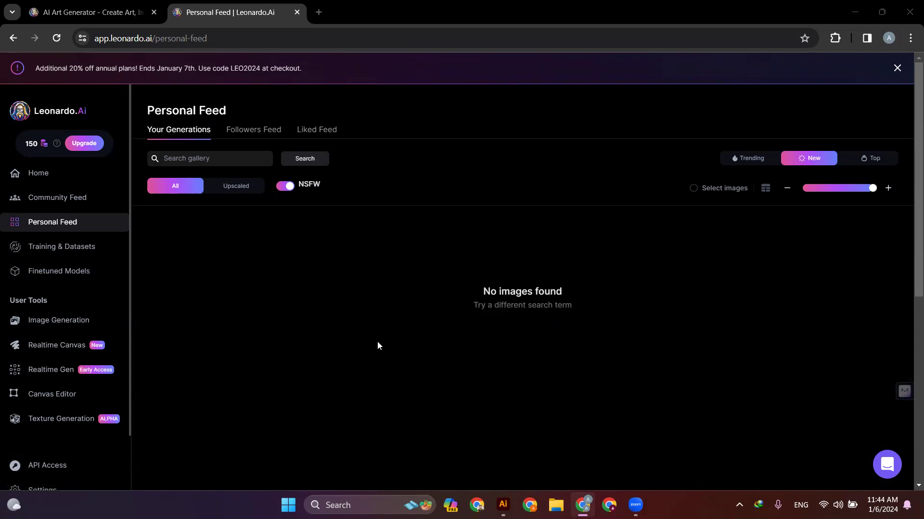
click(69, 247)
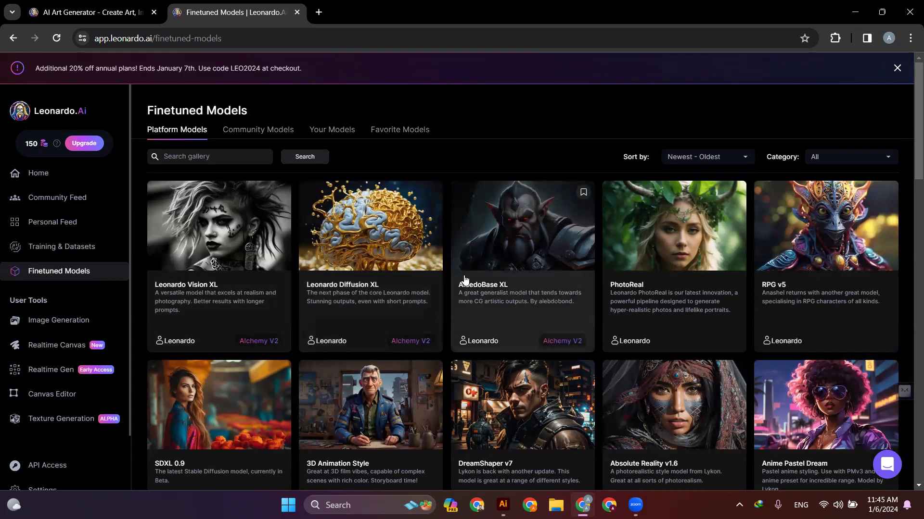
scroll(510, 269, down, 8)
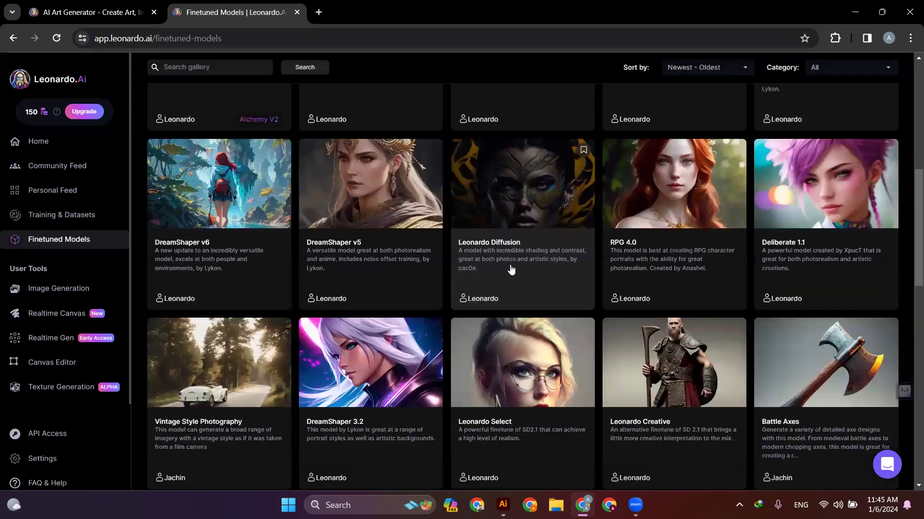
scroll(506, 270, up, 5)
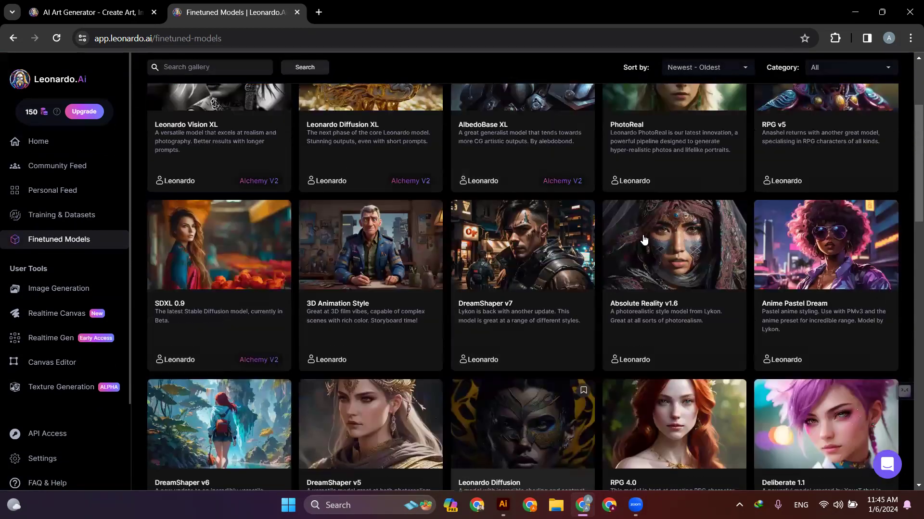
scroll(695, 256, down, 8)
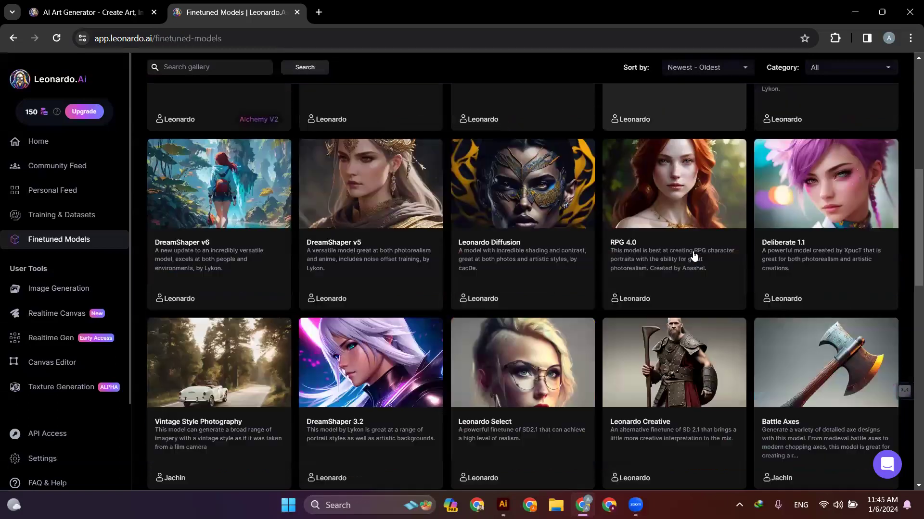
scroll(595, 278, down, 5)
scroll(592, 278, down, 5)
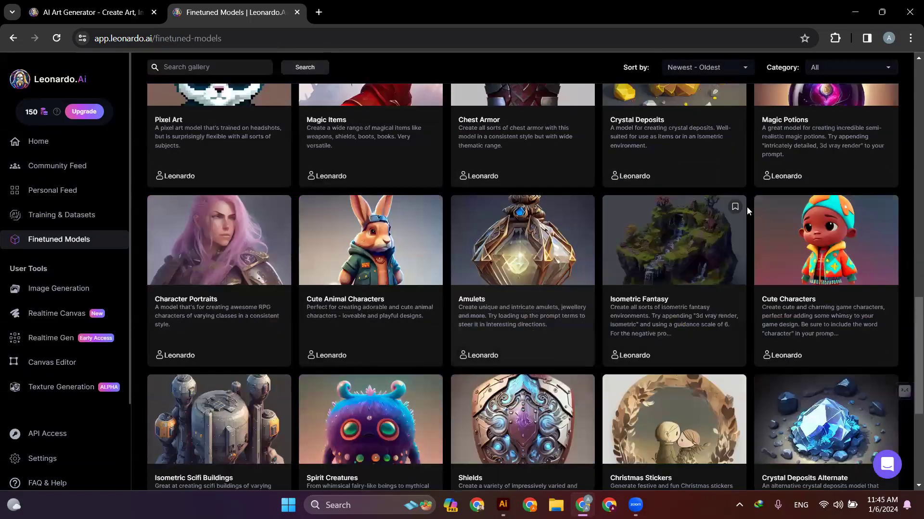
scroll(467, 314, down, 5)
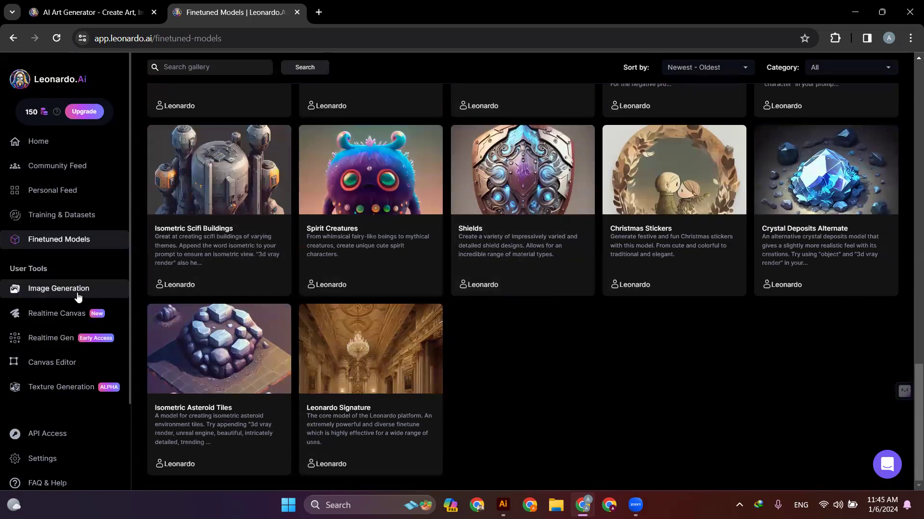
View the Image Generation page, go back to the previous page and open the Realtime Canvas.
scroll(42, 268, down, 2)
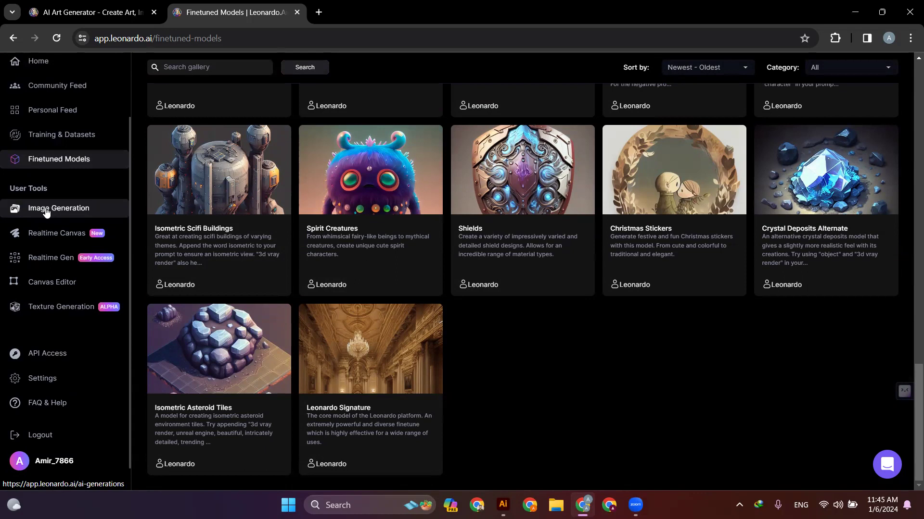
click(46, 212)
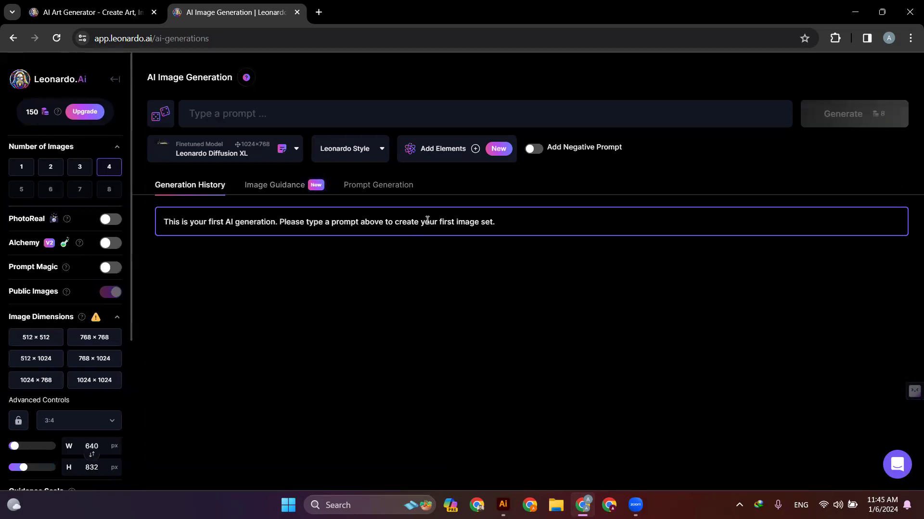
click(13, 39)
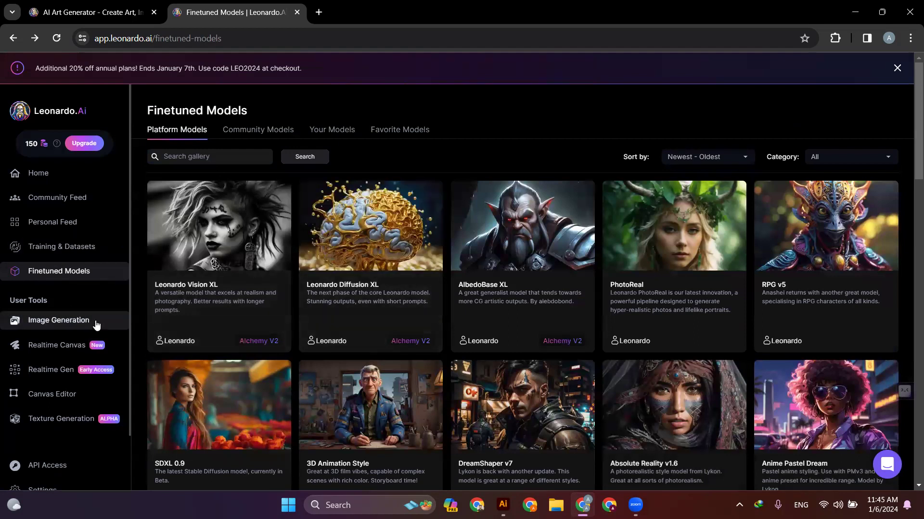
click(54, 348)
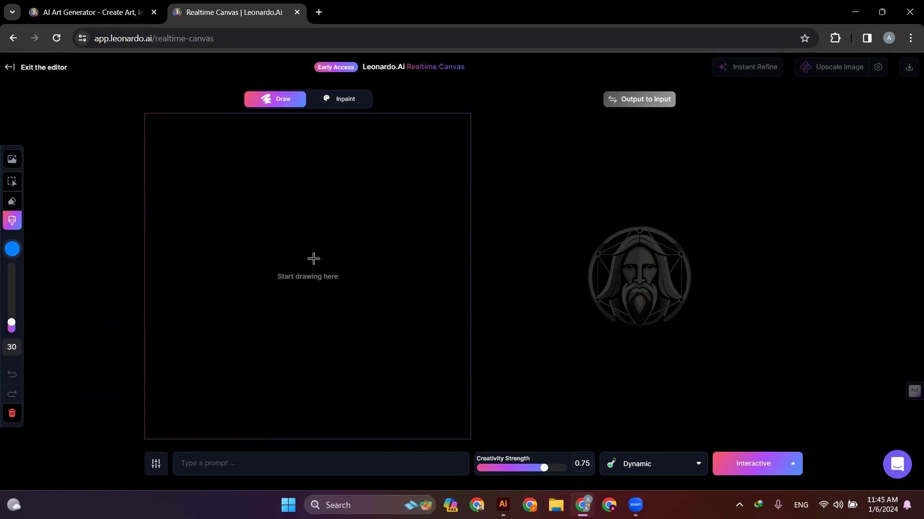
Leave the Realtime Canvas, view the Realtime Gen tool, and return to Finetuned Models to look through the remaining site navigation entries.
click(13, 38)
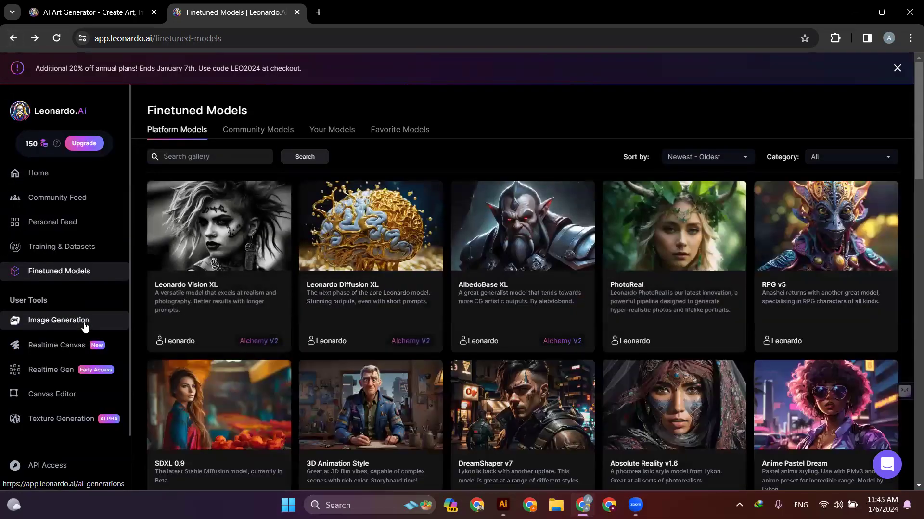
click(50, 373)
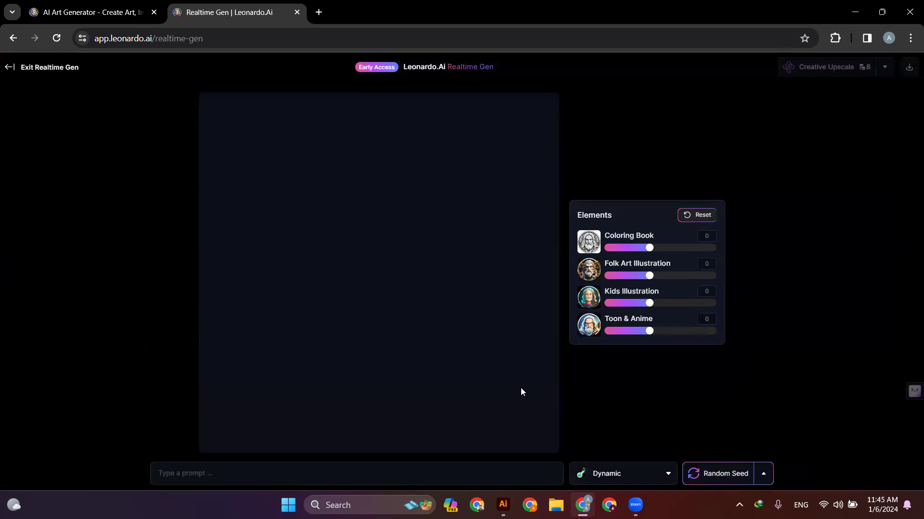
click(13, 38)
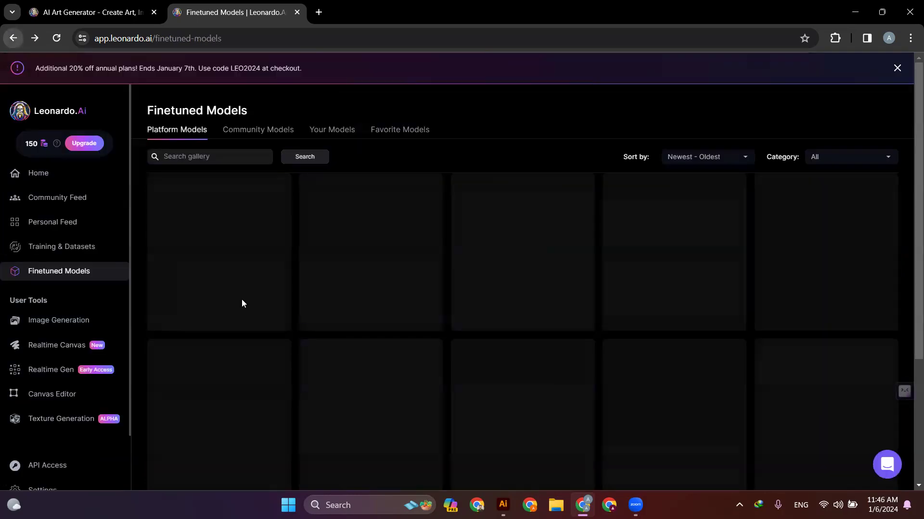
scroll(58, 371, down, 2)
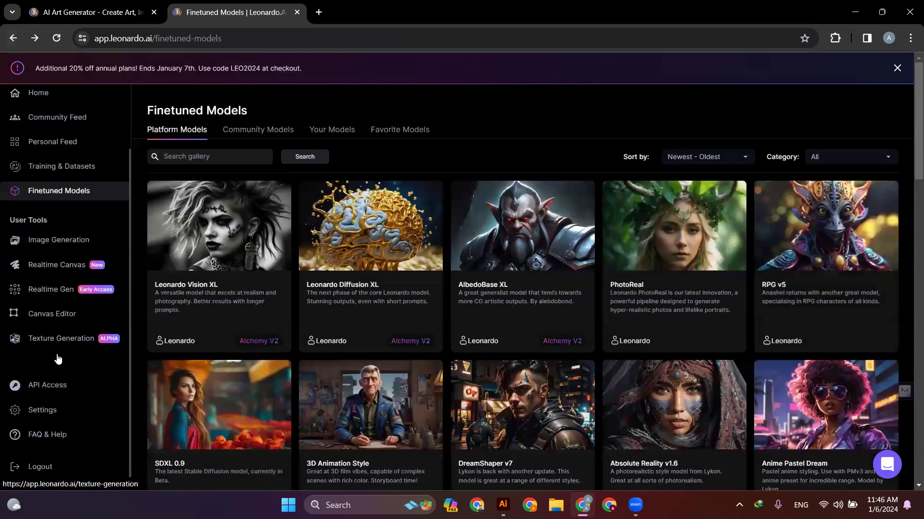
scroll(58, 359, down, 1)
scroll(61, 360, down, 2)
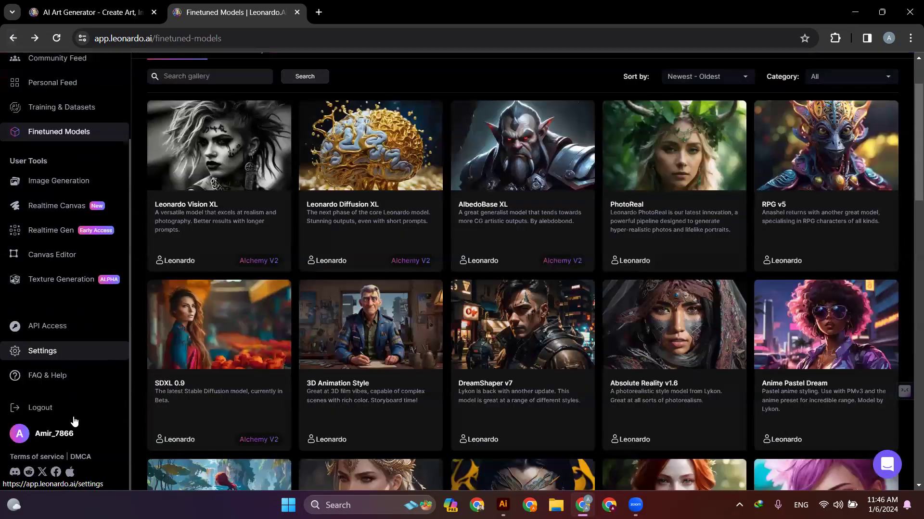
scroll(68, 325, up, 3)
Go to Image Generation and look through its Image Guidance, Prompt Generation and Generation History sections.
click(67, 293)
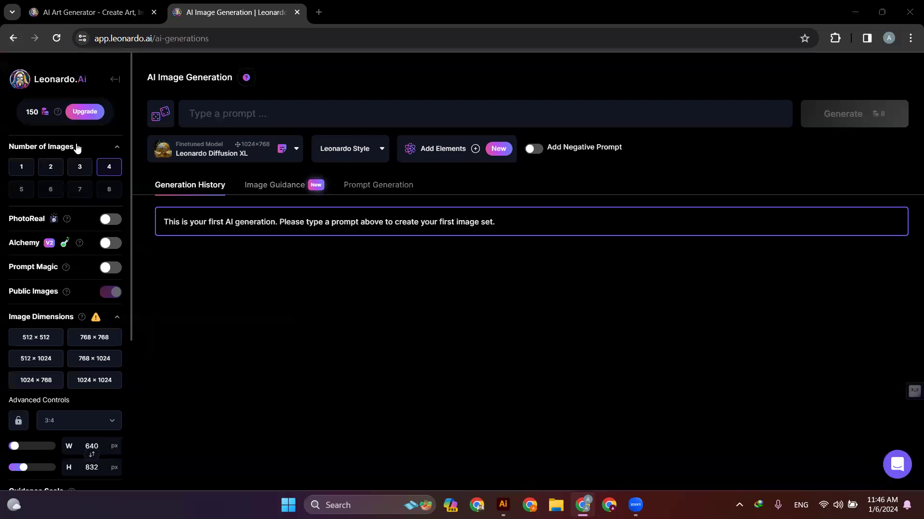
click(211, 118)
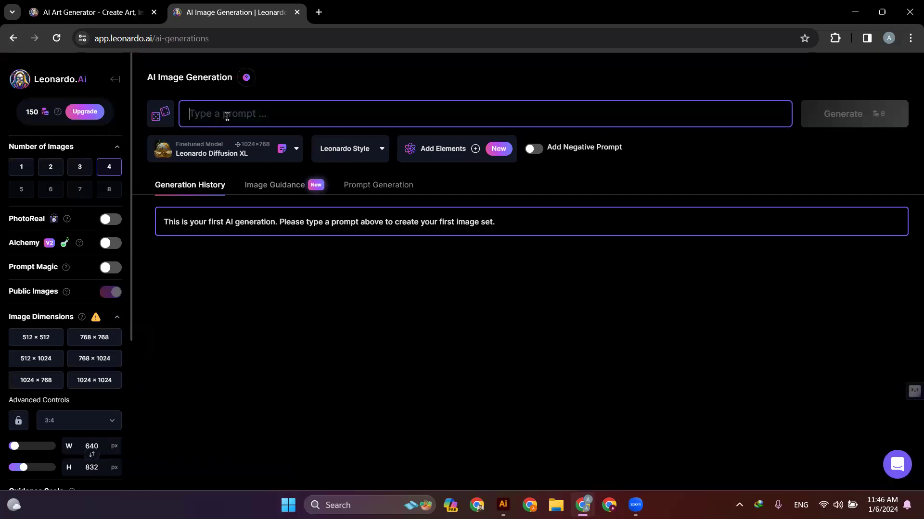
click(284, 187)
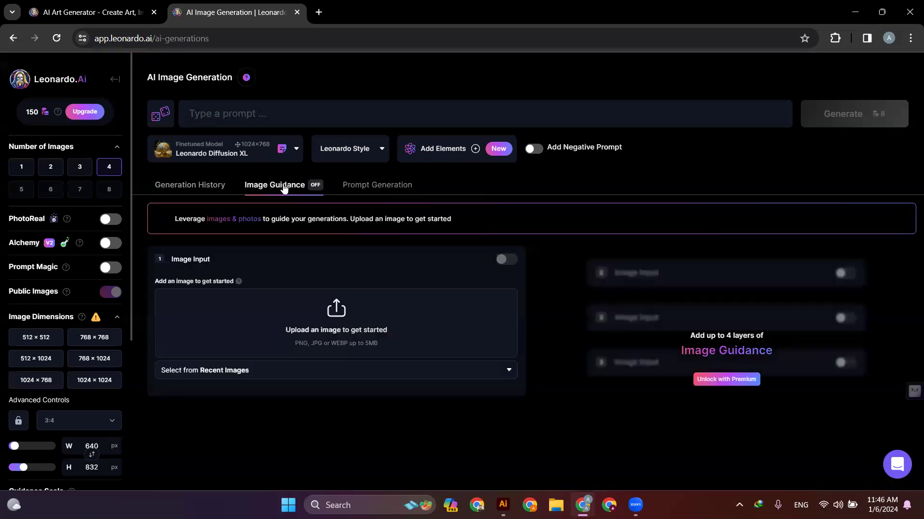
click(371, 187)
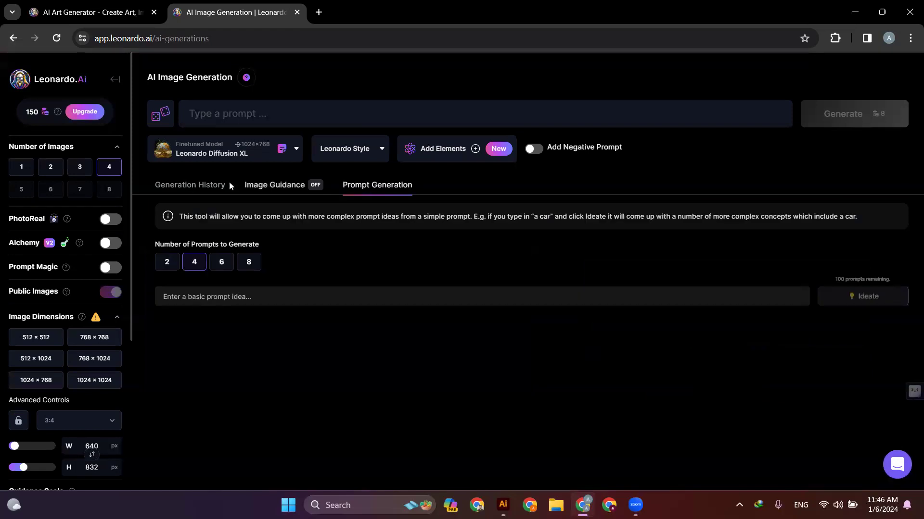
click(211, 185)
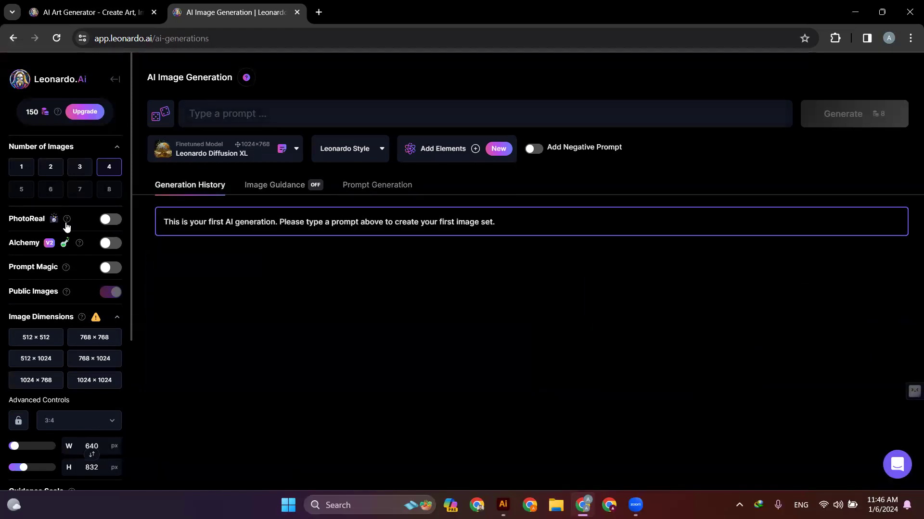
Turn PhotoReal on so that Alchemy is enabled with it, and turn only PhotoReal back off.
click(107, 221)
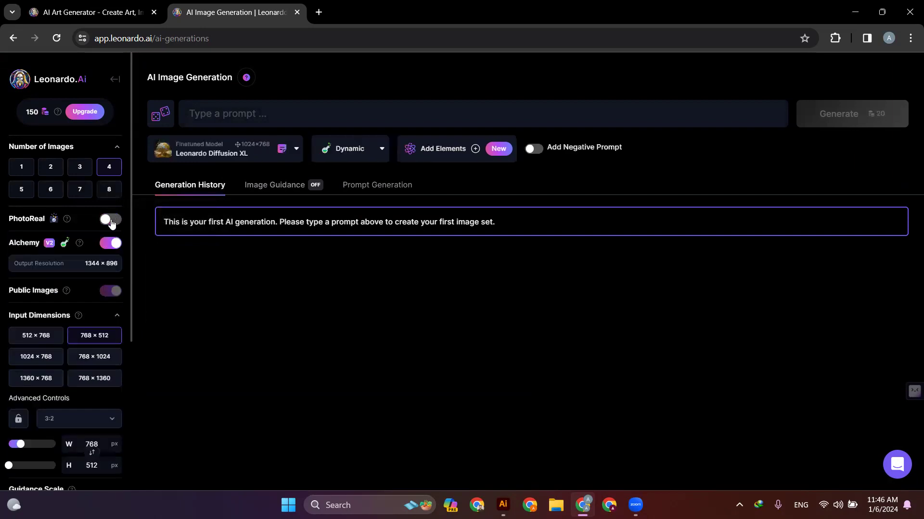
click(111, 220)
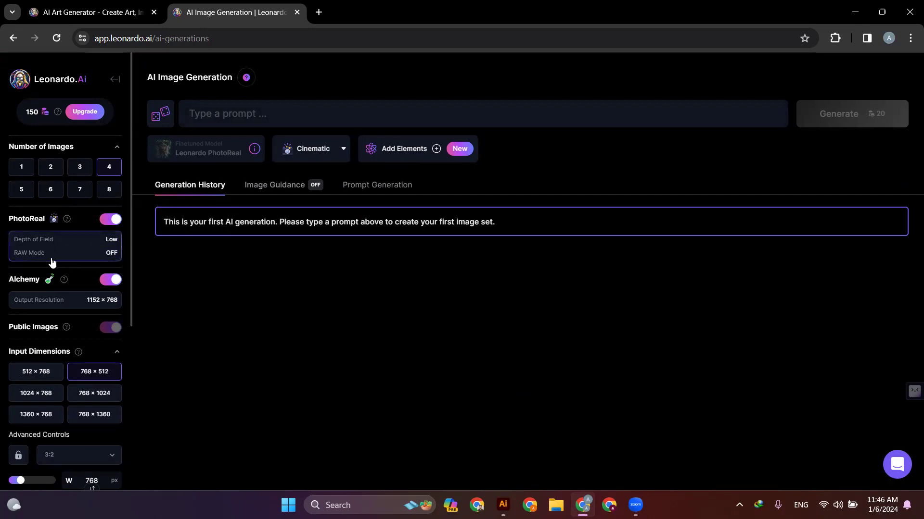
click(111, 221)
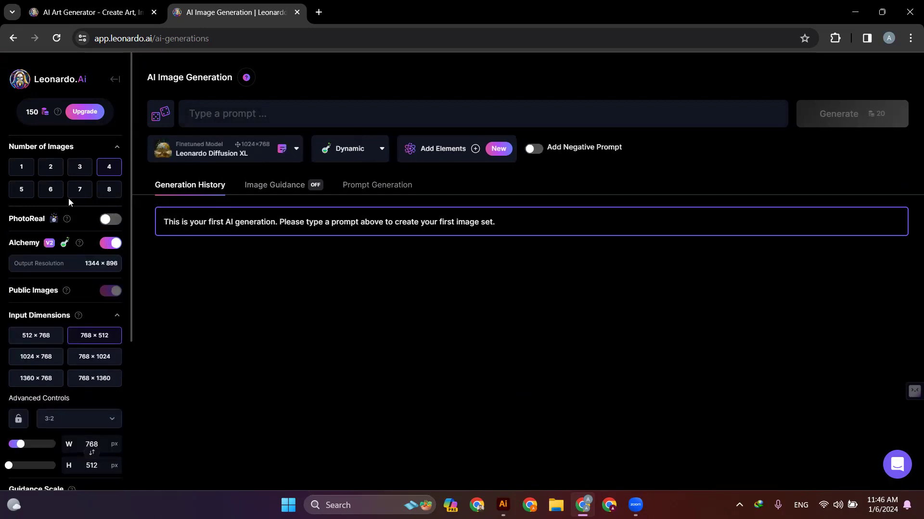
Set the number of images to 2 and generate them from the prompt "Realistic burger with Black background".
click(28, 170)
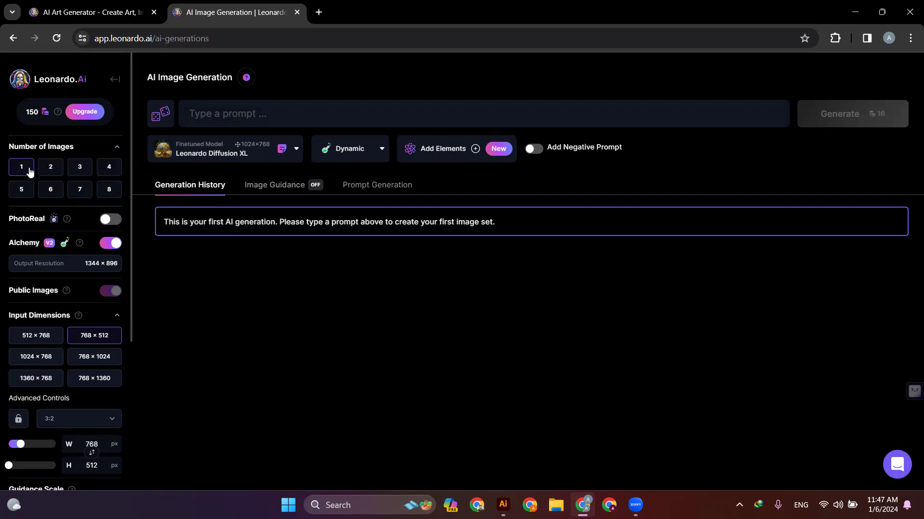
click(236, 115)
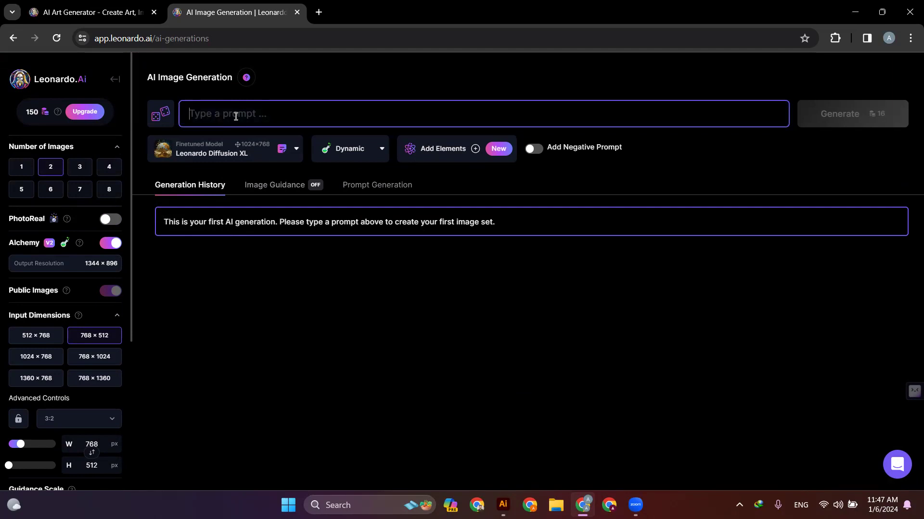
text(R3)
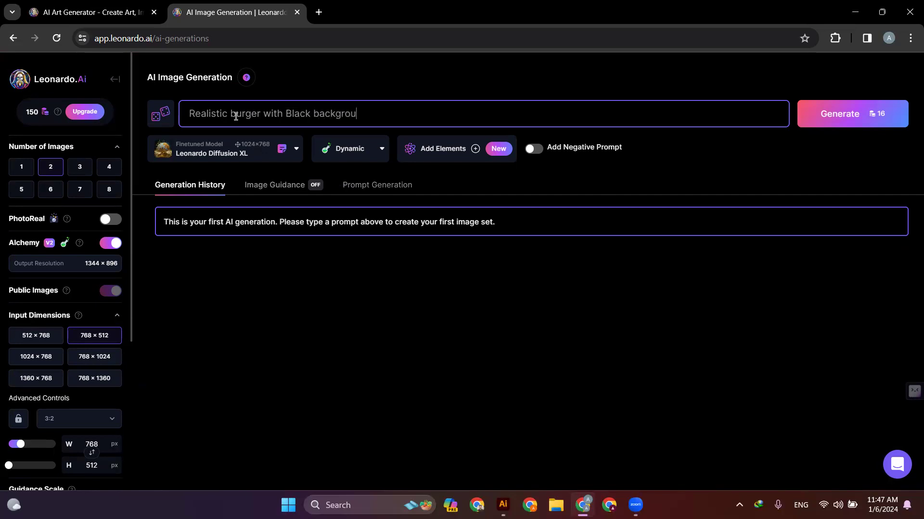
key(Return)
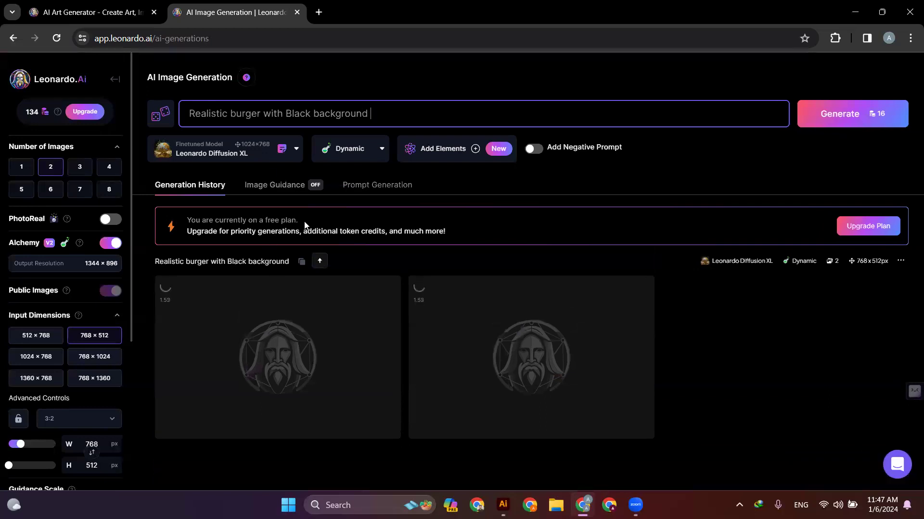
View the subscription upgrade plans, dismiss the discount banner and return to the image generation page.
click(392, 241)
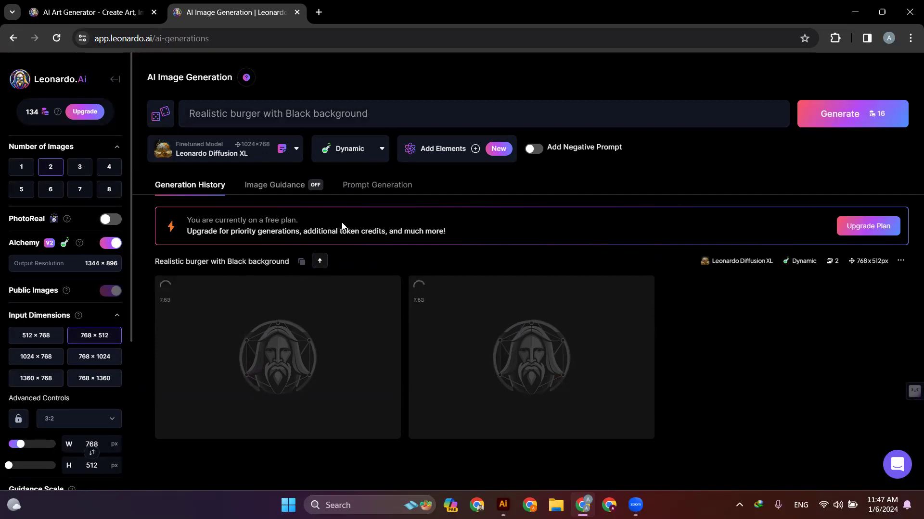
click(860, 231)
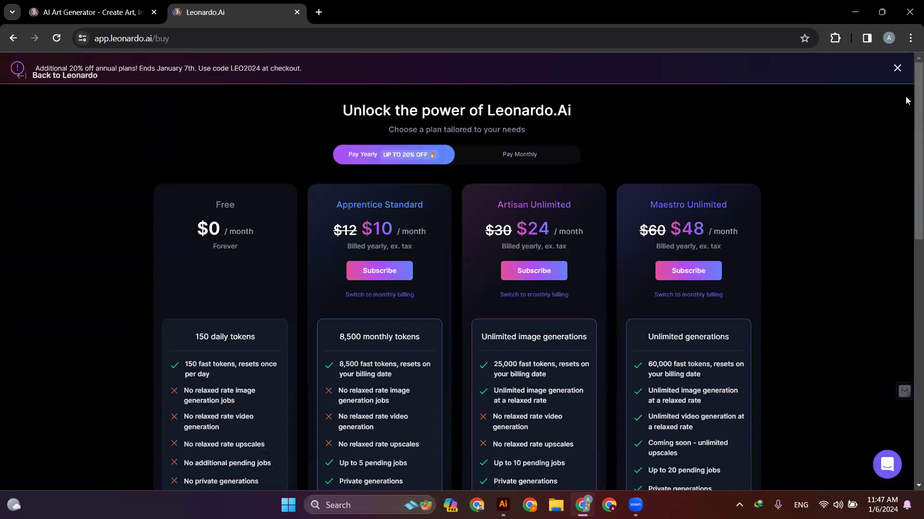
click(896, 68)
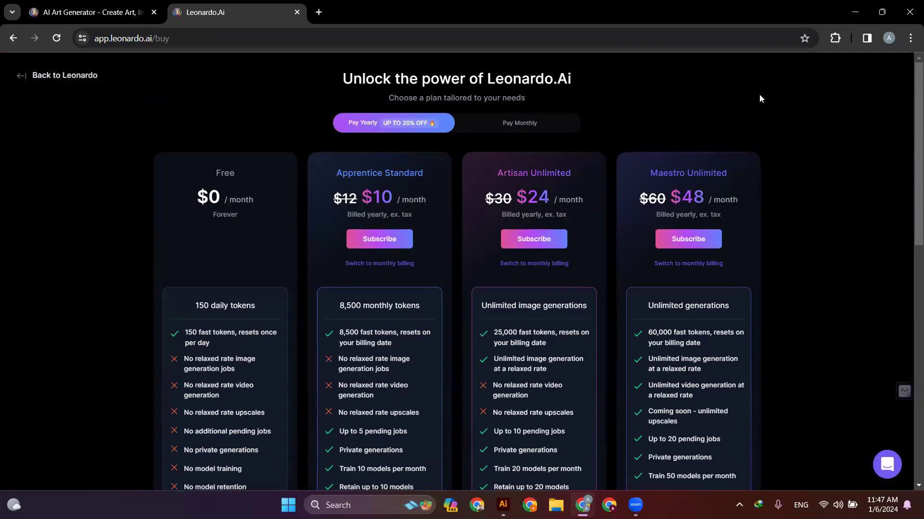
click(14, 38)
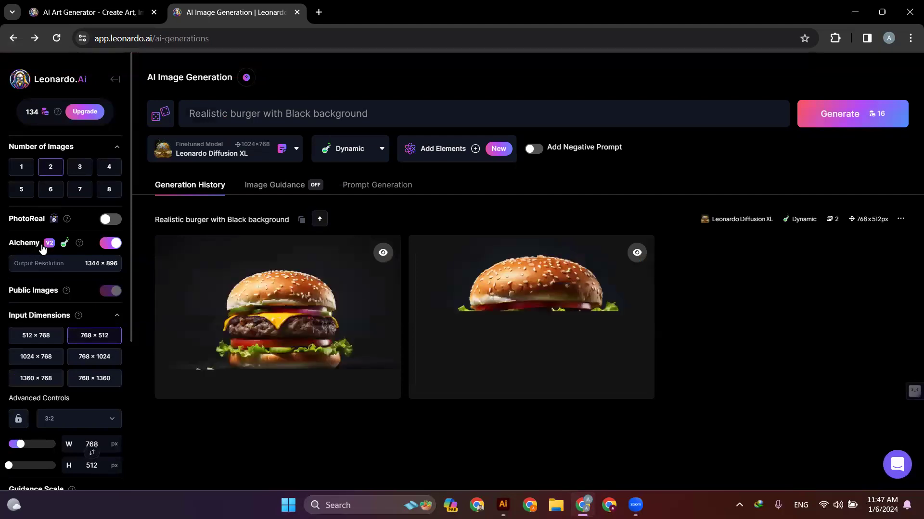
View the first generated burger image enlarged at full size and close it.
click(272, 316)
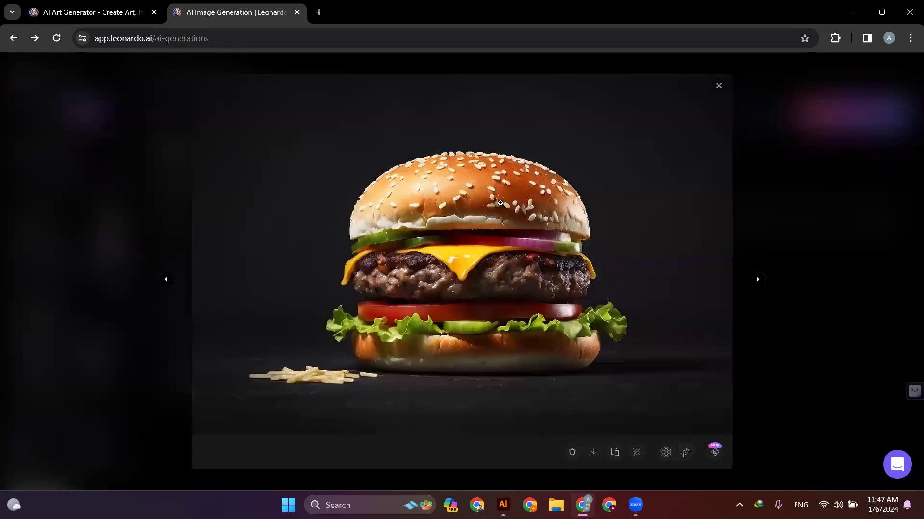
click(500, 203)
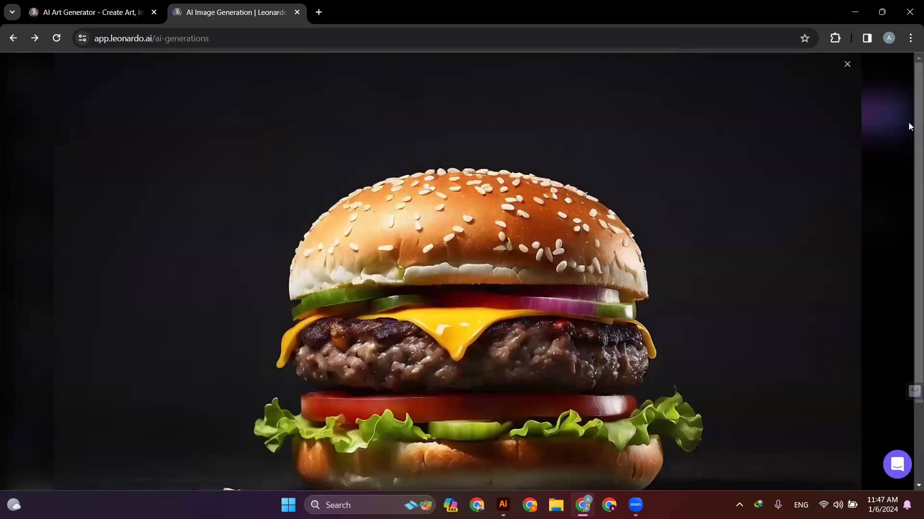
click(847, 65)
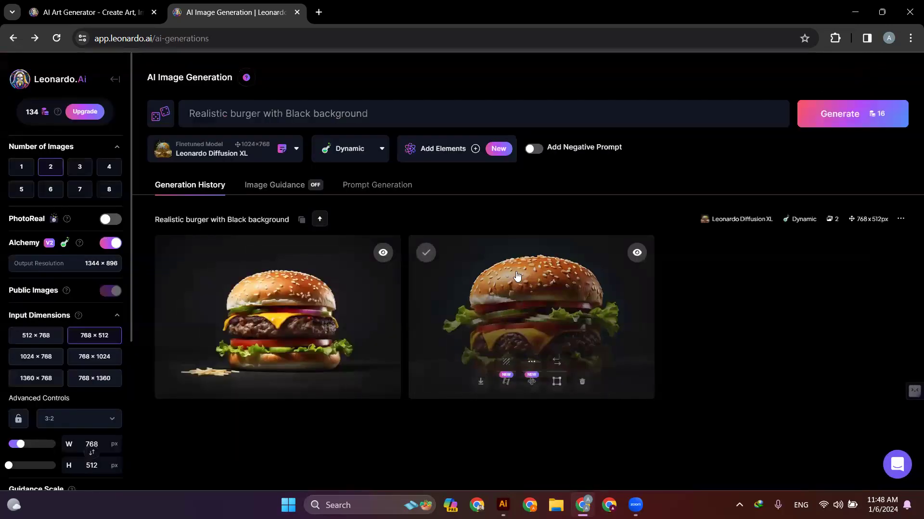
Remove the background from the first generated burger image and inspect the original image at full size.
click(267, 323)
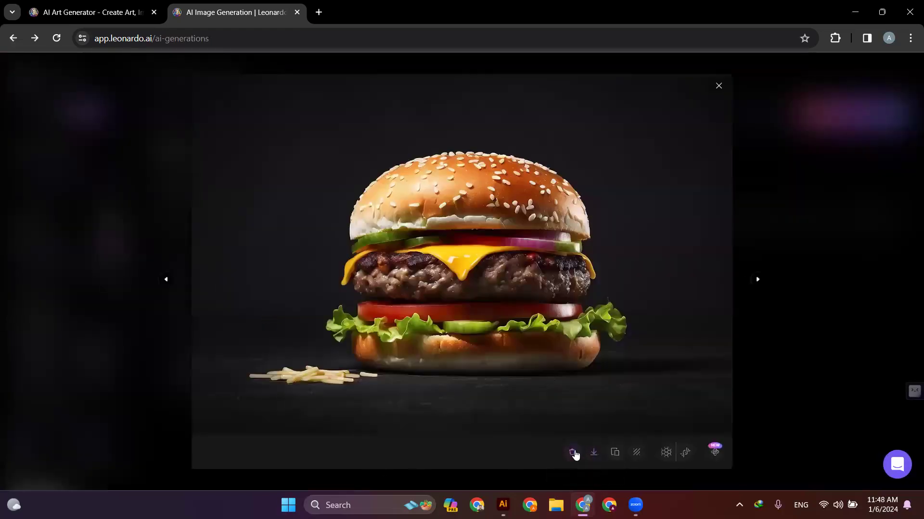
click(635, 454)
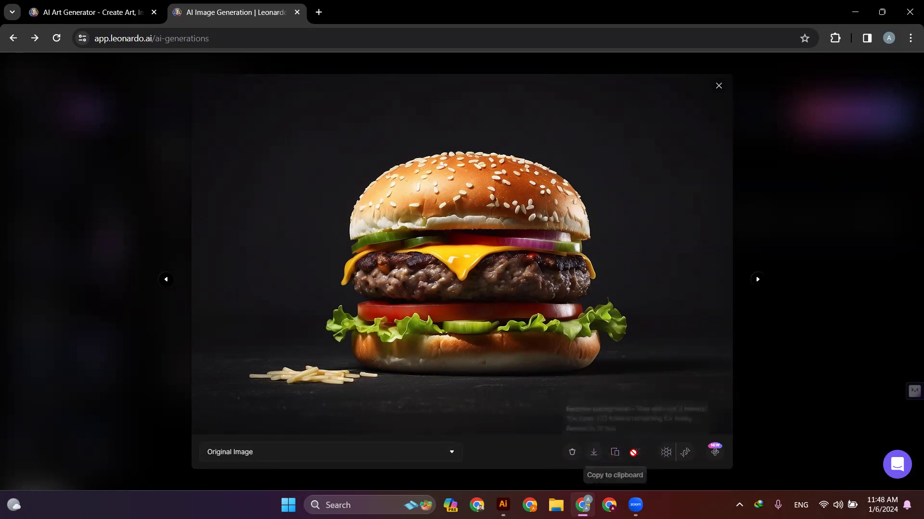
click(521, 353)
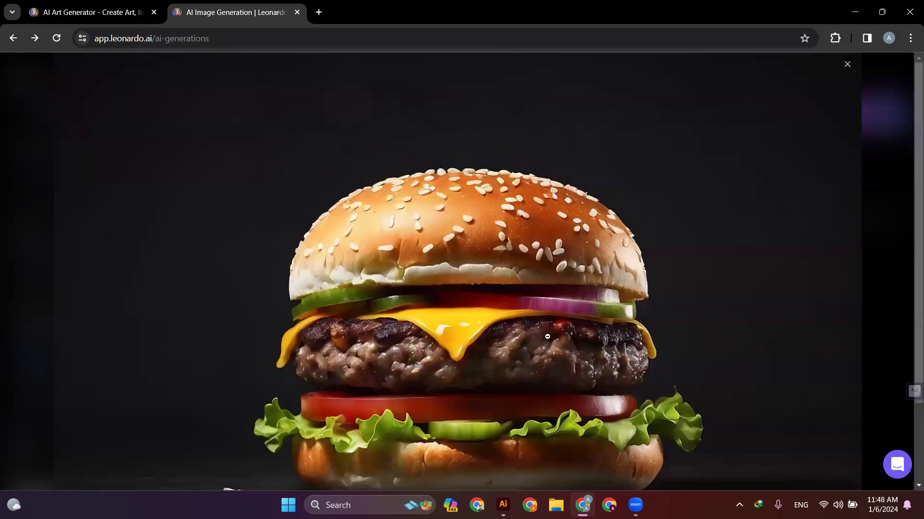
click(497, 348)
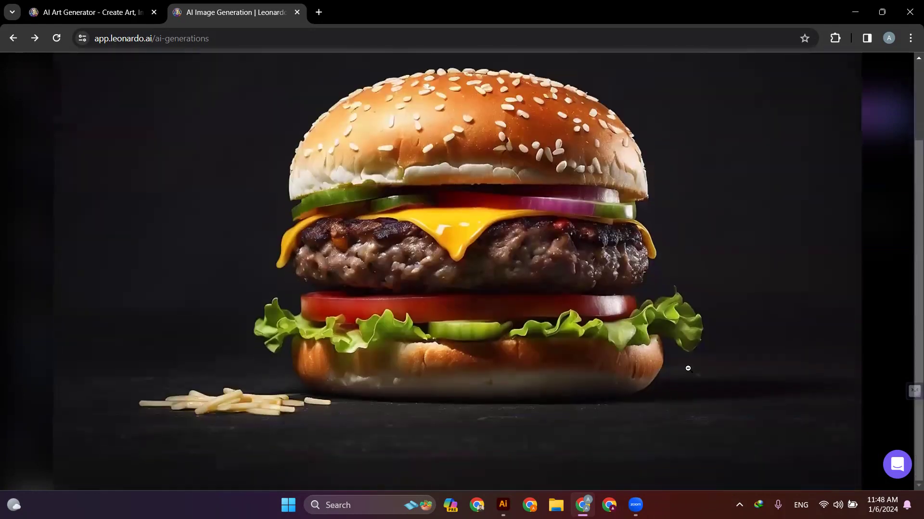
click(688, 369)
Go back to Finetuned Models, reopen Image Generation and view both generated burger images enlarged.
click(13, 38)
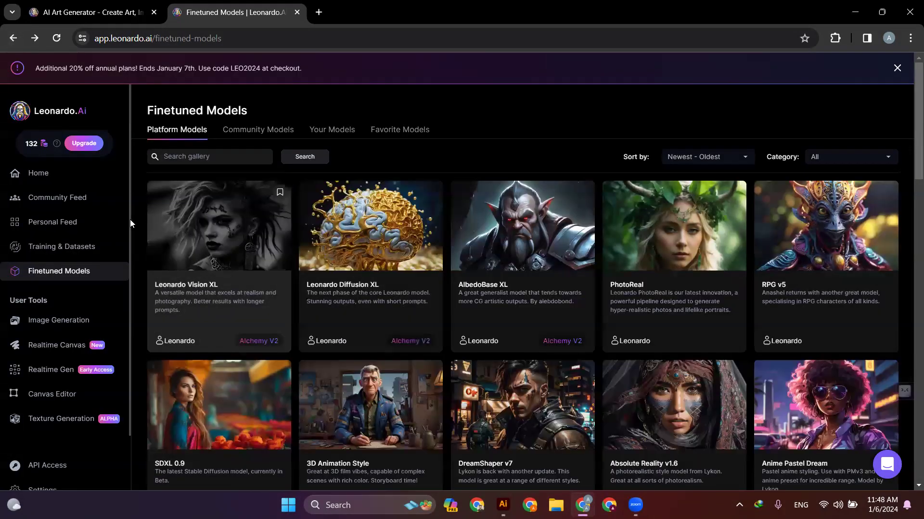
click(71, 321)
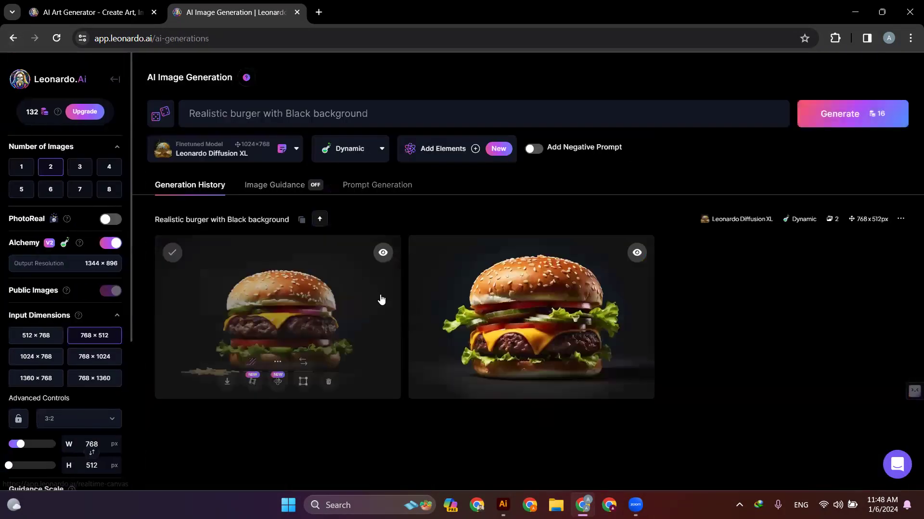
click(316, 317)
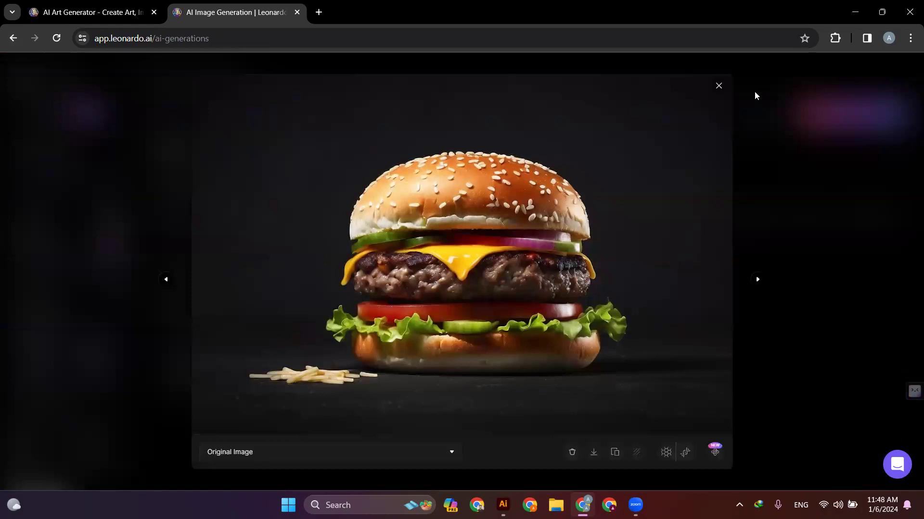
click(757, 280)
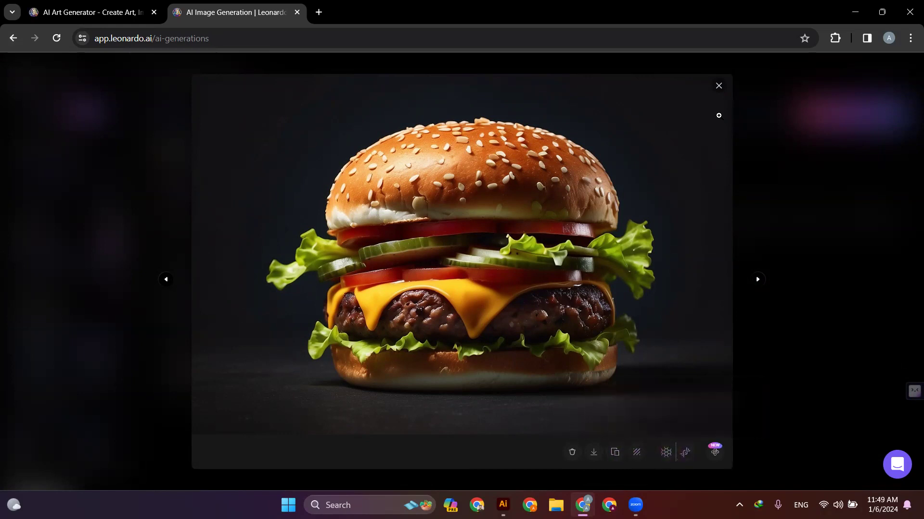
key(Escape)
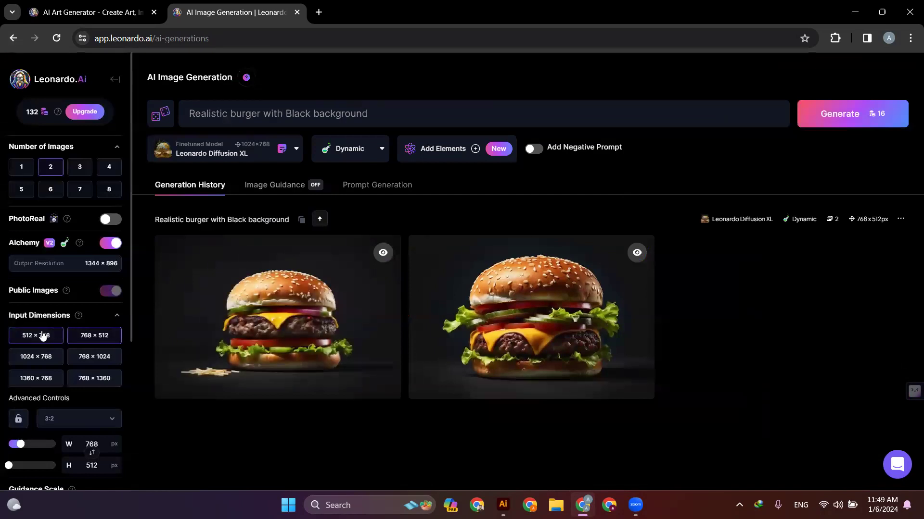
Look over the image generation settings and open the enlarged view of the first burger image again.
scroll(86, 324, down, 2)
scroll(68, 320, up, 2)
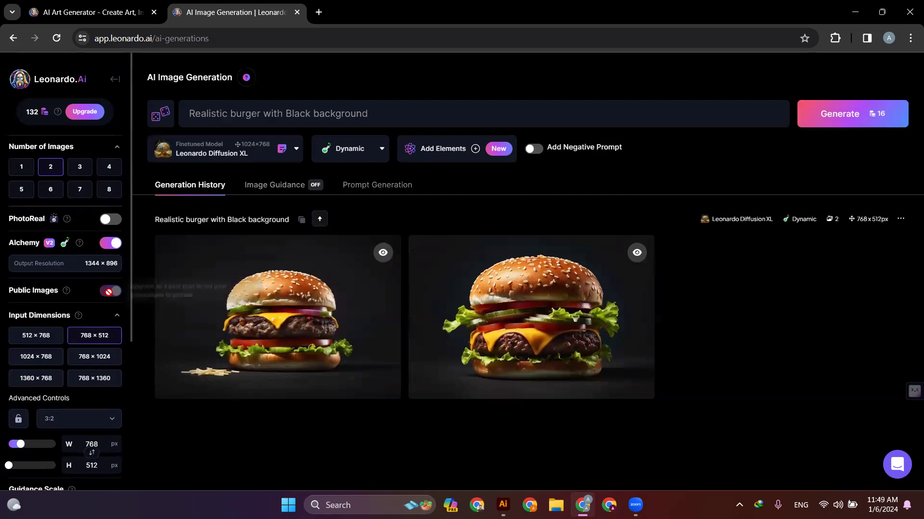
click(201, 309)
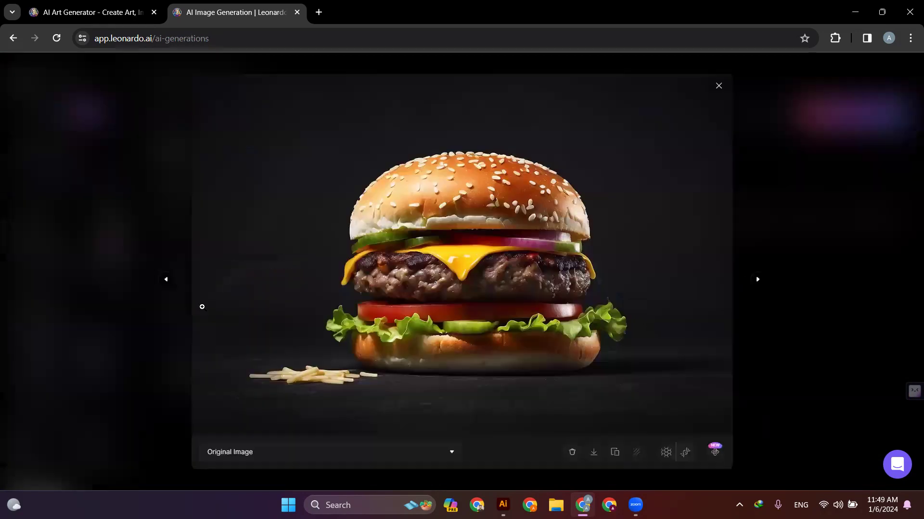
Return to Finetuned Models, reopen Image Generation, and view the first burger image enlarged before closing it.
click(21, 41)
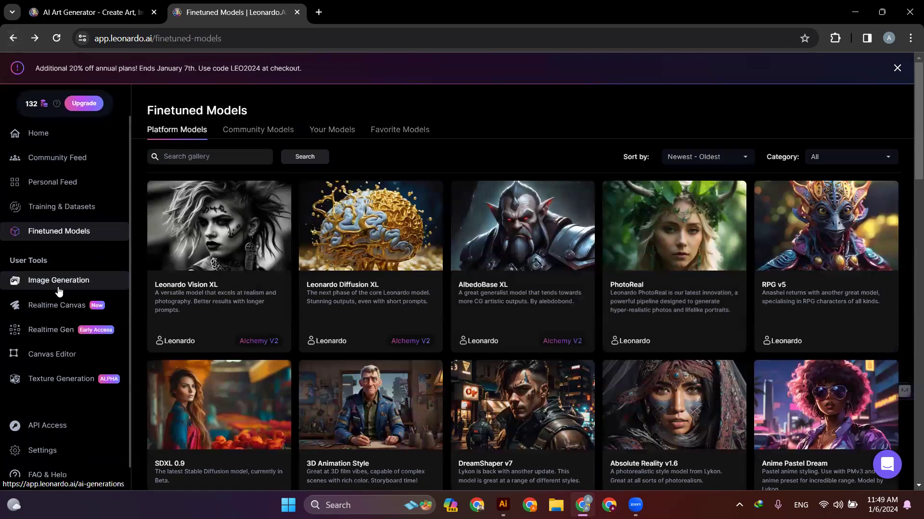
click(33, 287)
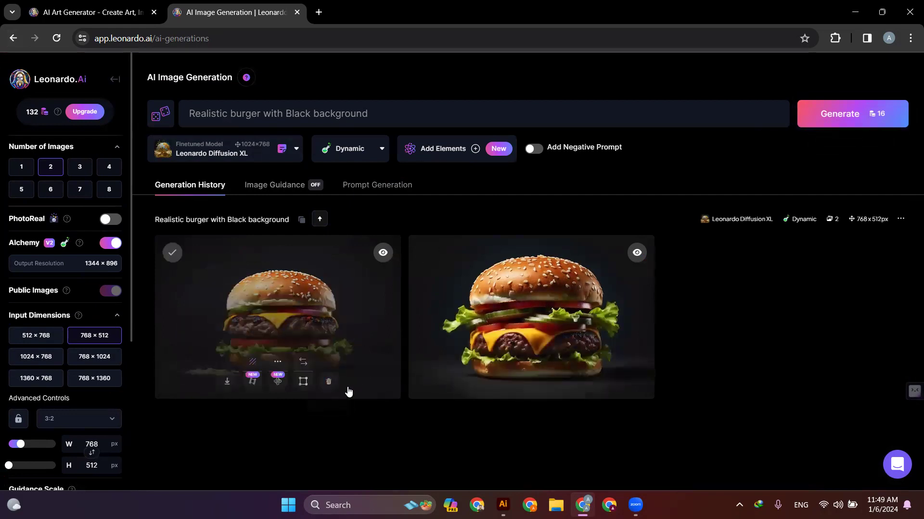
click(307, 318)
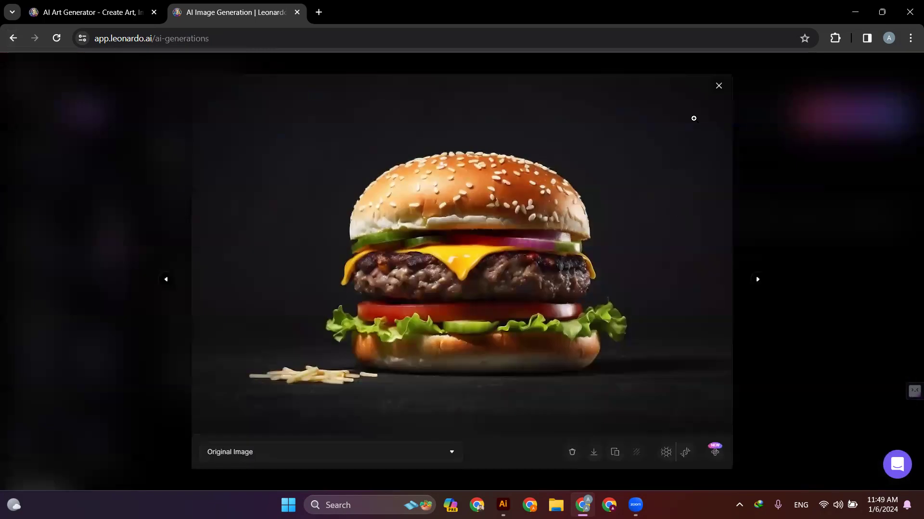
key(Escape)
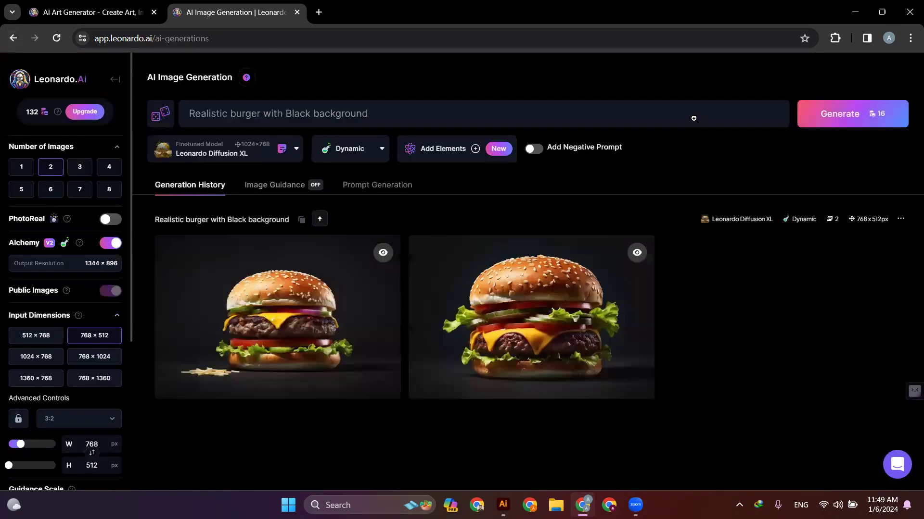
Check the aspect ratio options, set the input width to 696 px, and review the remaining generation settings.
scroll(83, 430, down, 2)
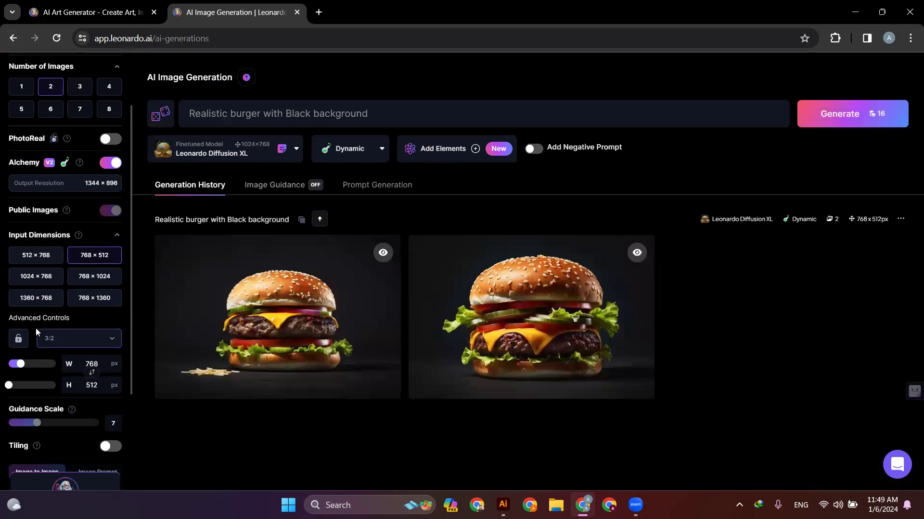
click(87, 336)
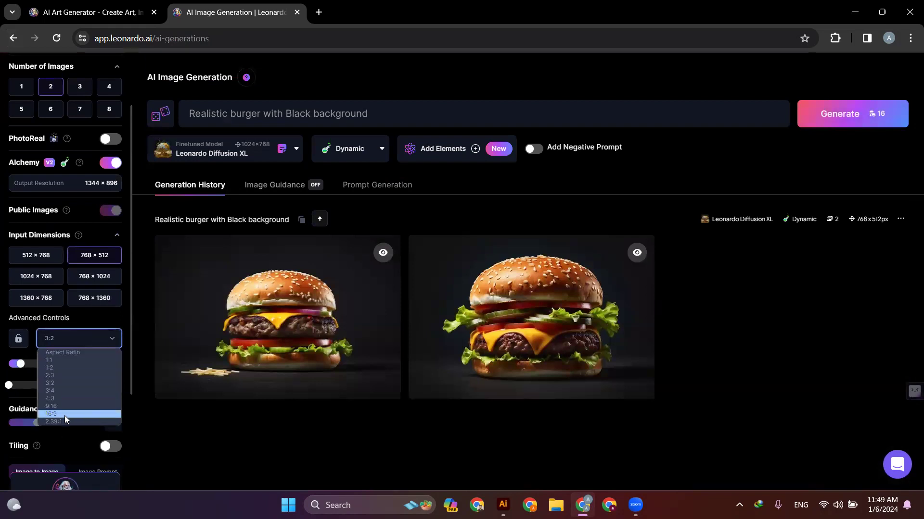
click(94, 341)
click(65, 343)
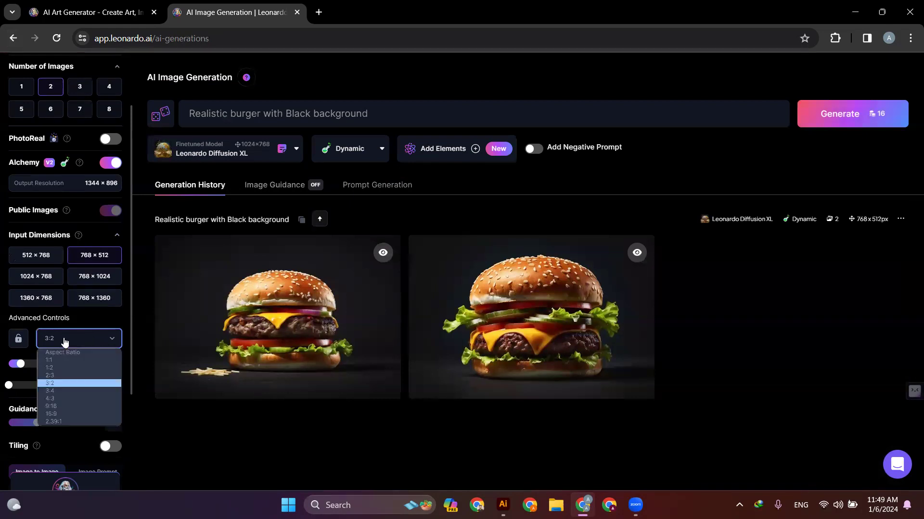
click(67, 383)
mouse_move(20, 368)
mouse_down()
mouse_move(28, 368)
mouse_move(17, 367)
mouse_up()
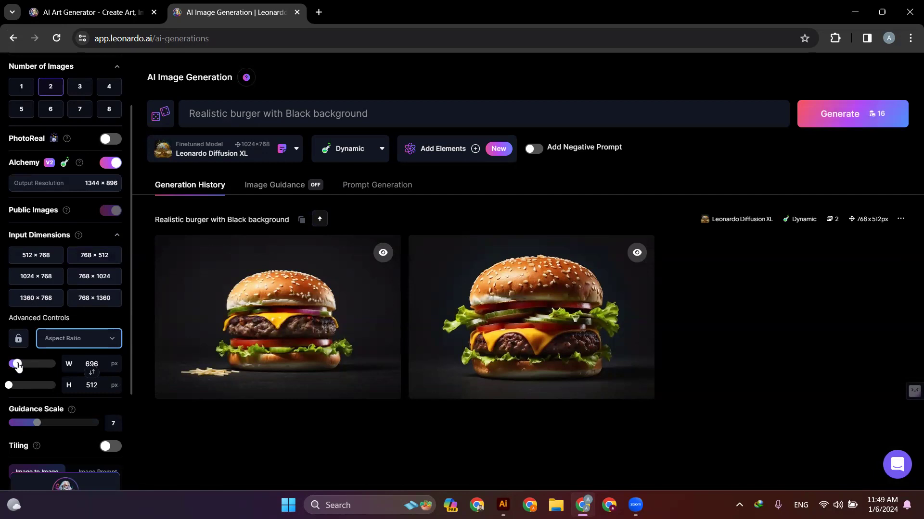
scroll(22, 389, down, 2)
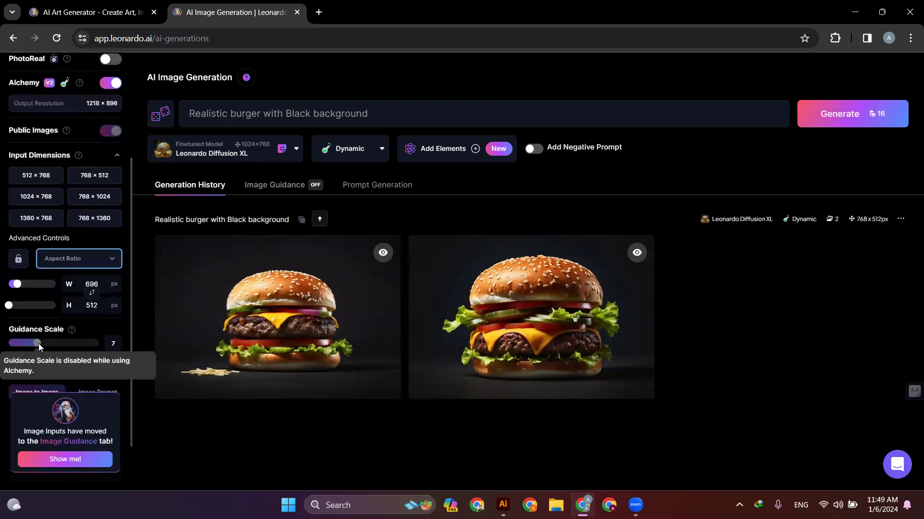
scroll(43, 346, down, 2)
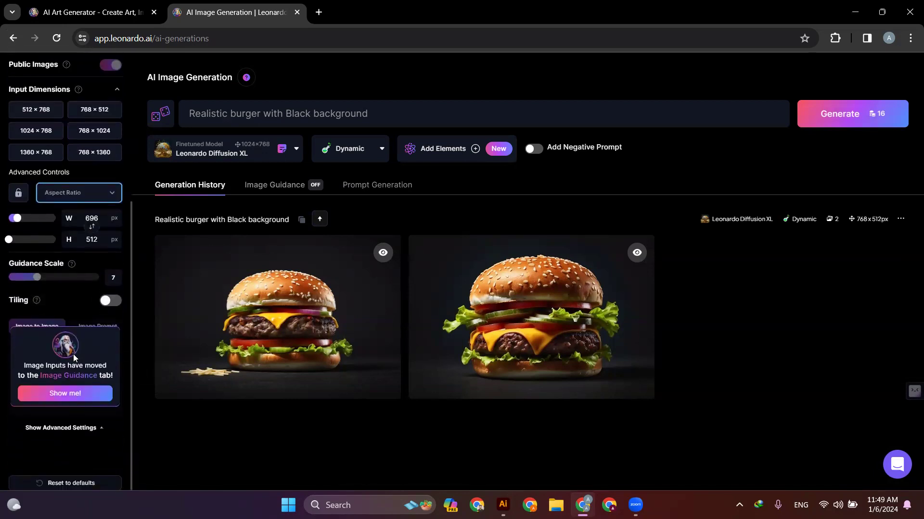
scroll(73, 354, up, 5)
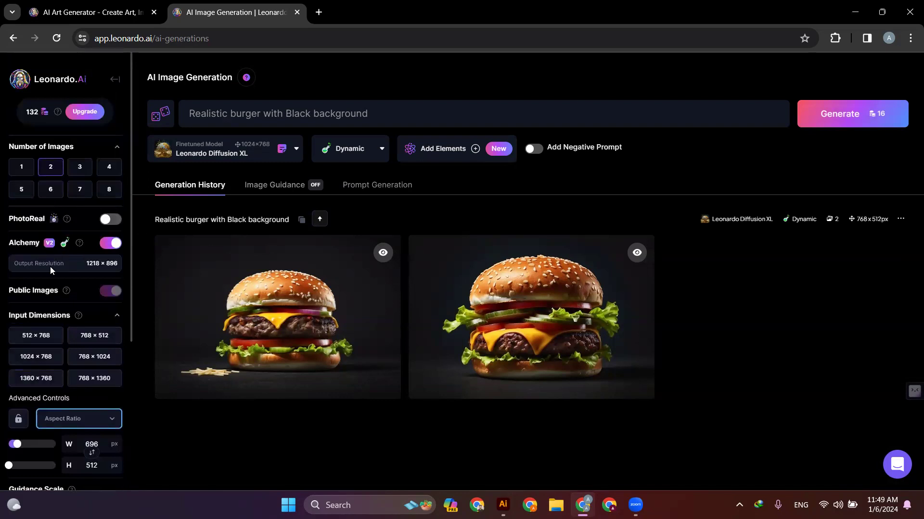
Select the Absolute Reality v1.6 model and generate two images from the prompt "Realistic burger with Black background".
click(294, 153)
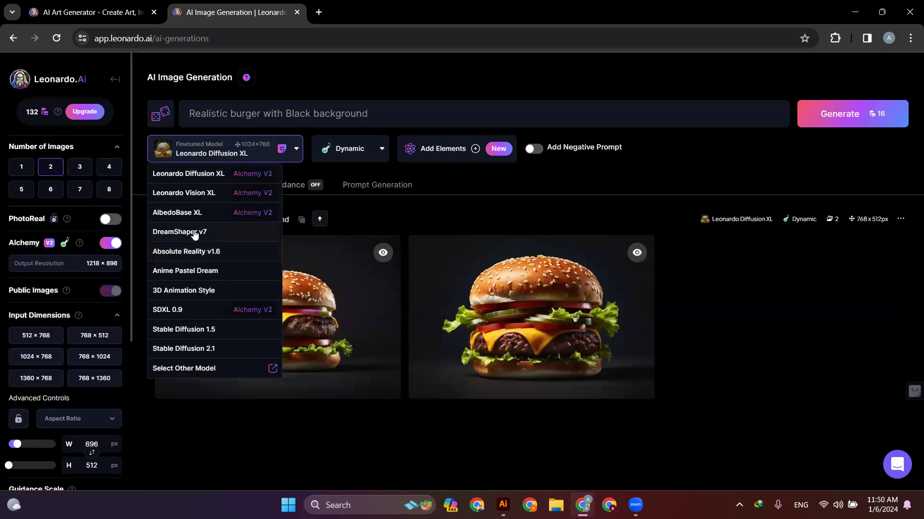
click(201, 255)
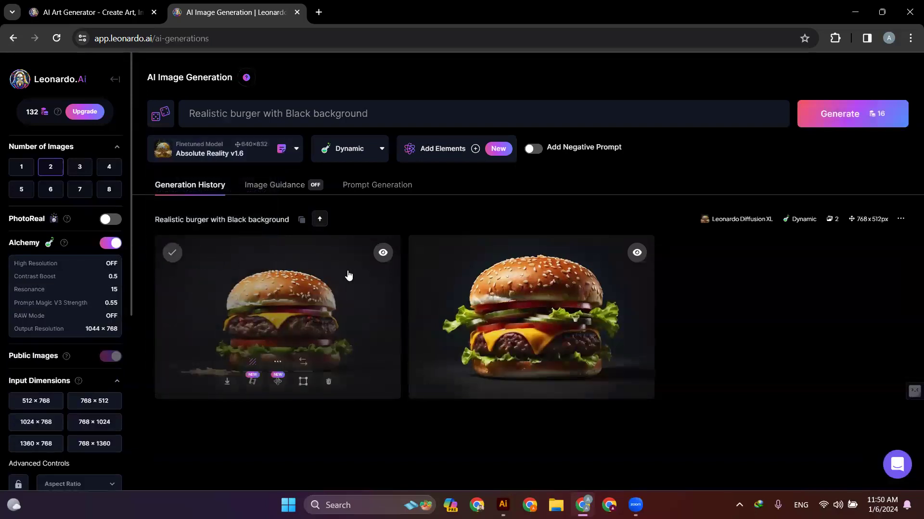
click(850, 117)
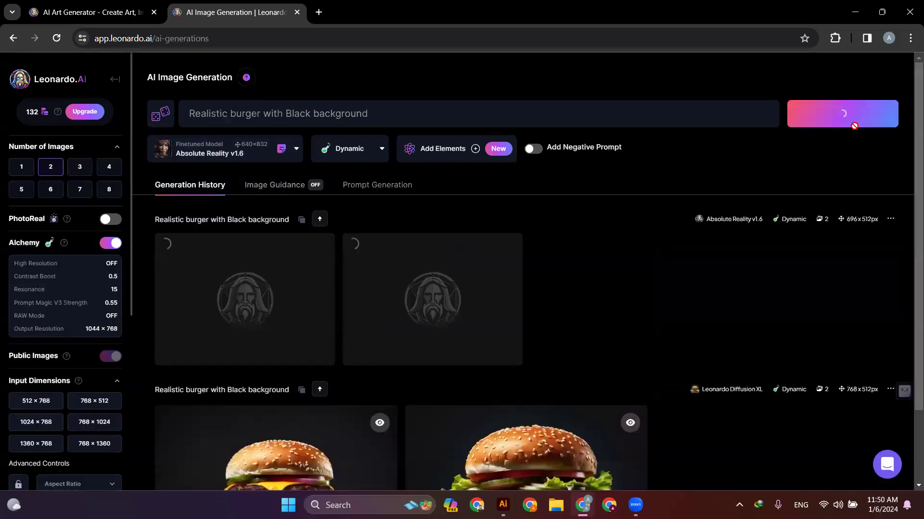
scroll(344, 323, down, 1)
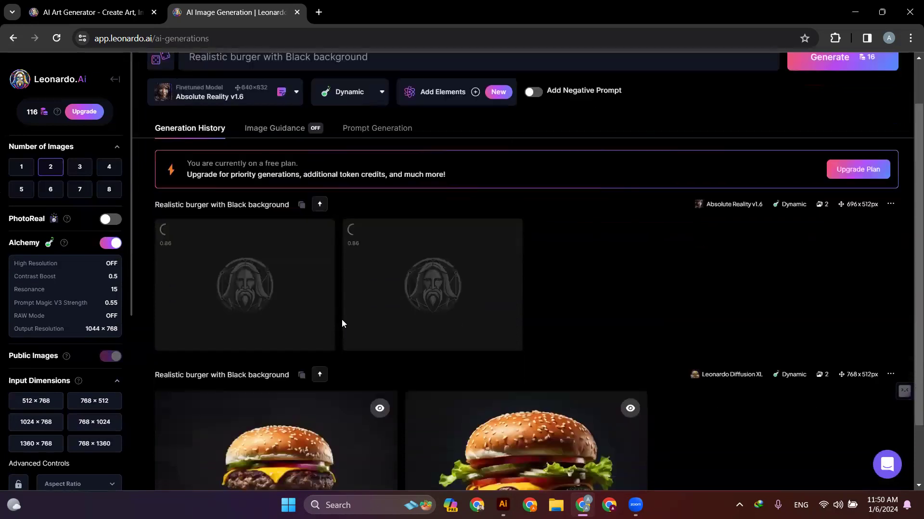
scroll(355, 315, down, 2)
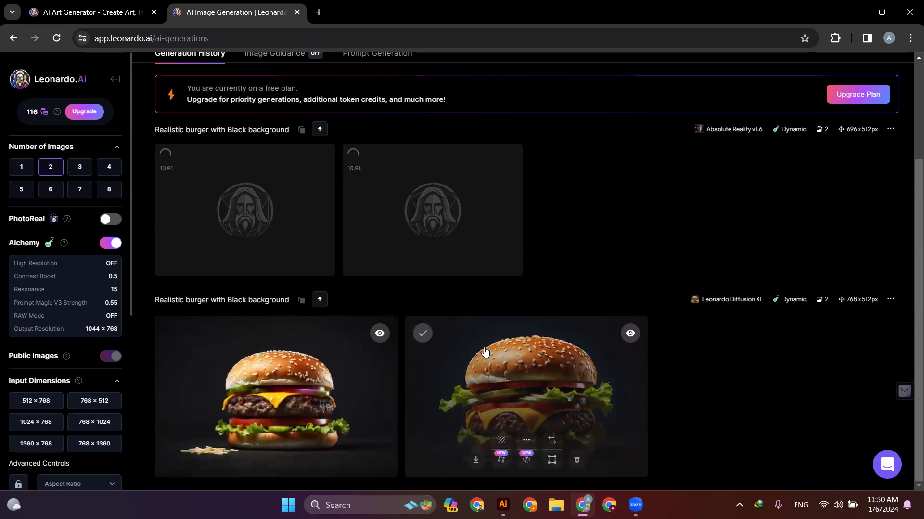
scroll(485, 353, up, 2)
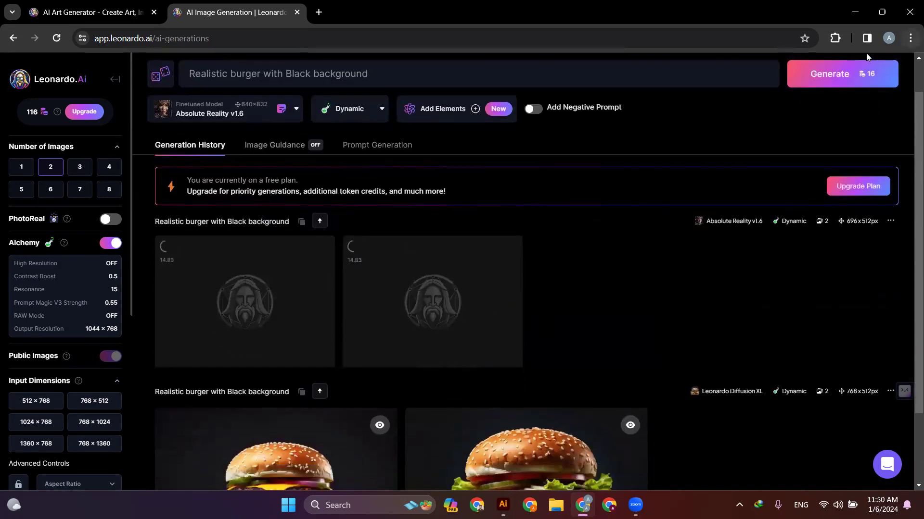
scroll(367, 271, up, 1)
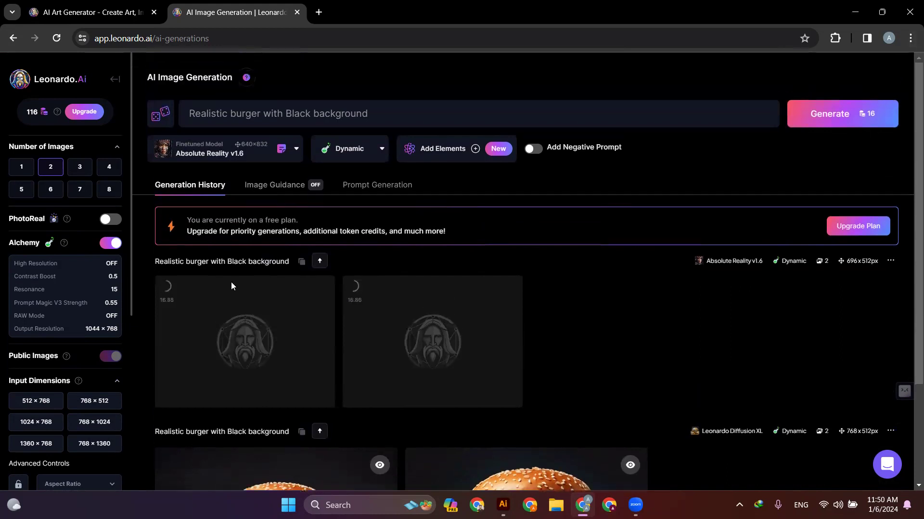
Look through the available Alchemy preset styles without changing the style, and bring the new burger images into view.
click(378, 148)
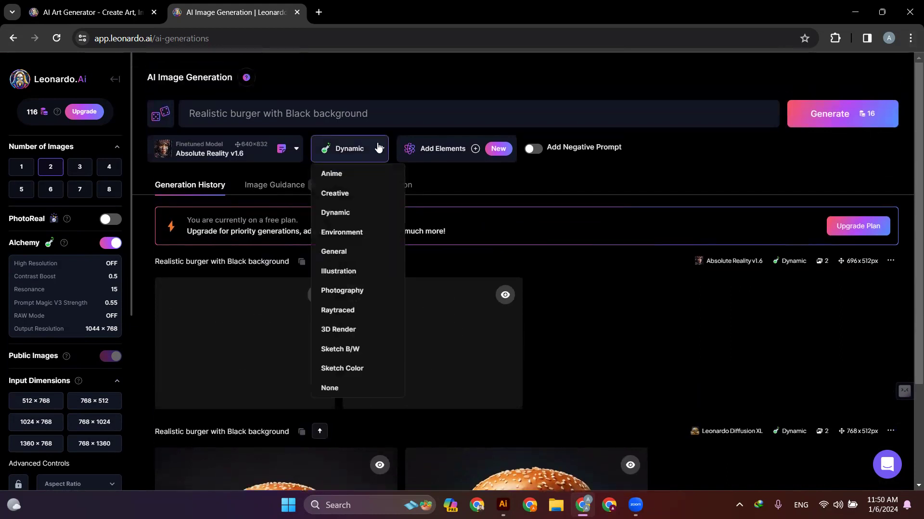
scroll(341, 235, down, 1)
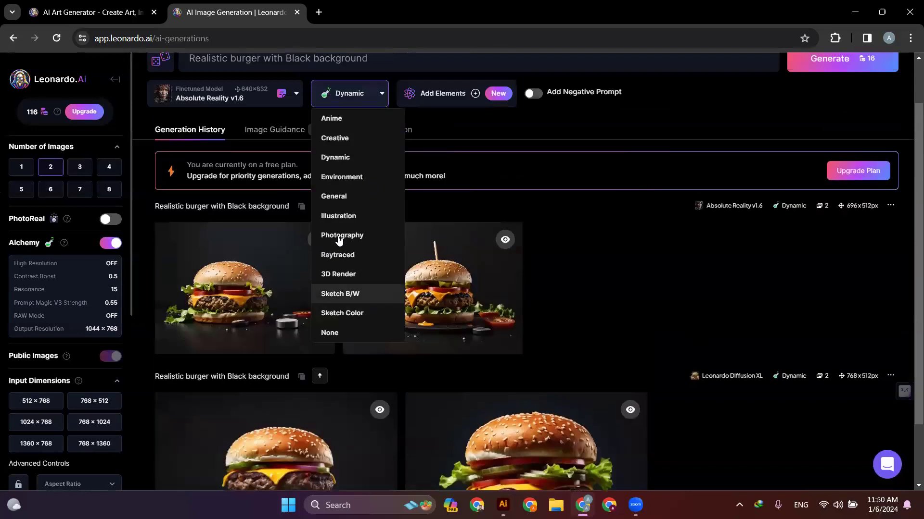
scroll(550, 343, up, 1)
click(549, 343)
scroll(268, 342, down, 3)
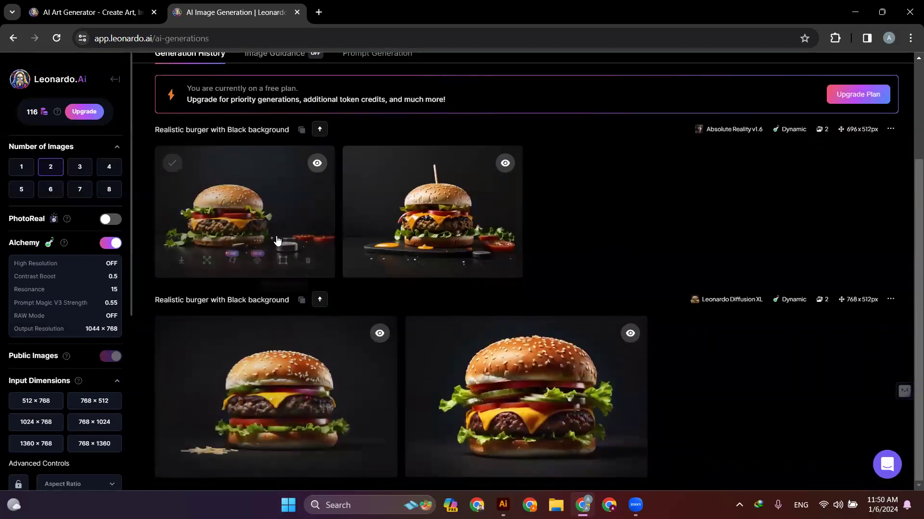
Inspect the first Absolute Reality burger image at full size, close it, and look over the finetuned model list.
click(284, 215)
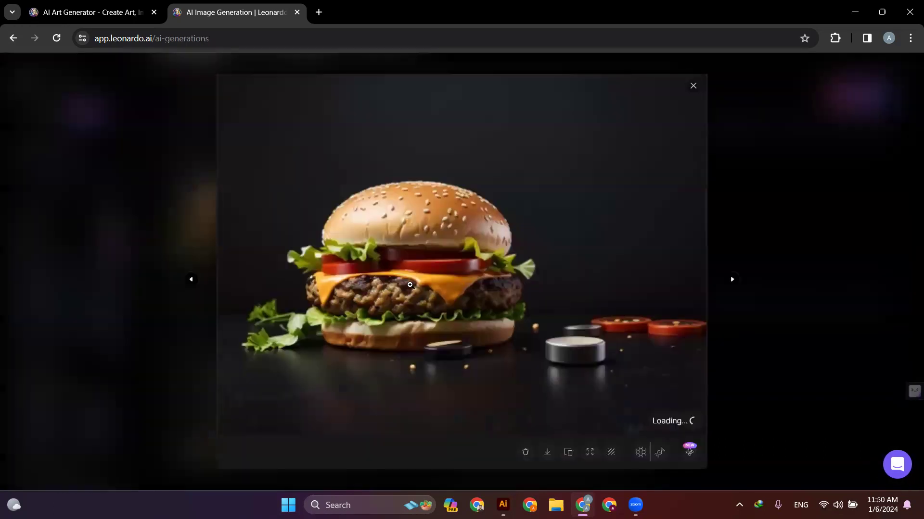
click(444, 217)
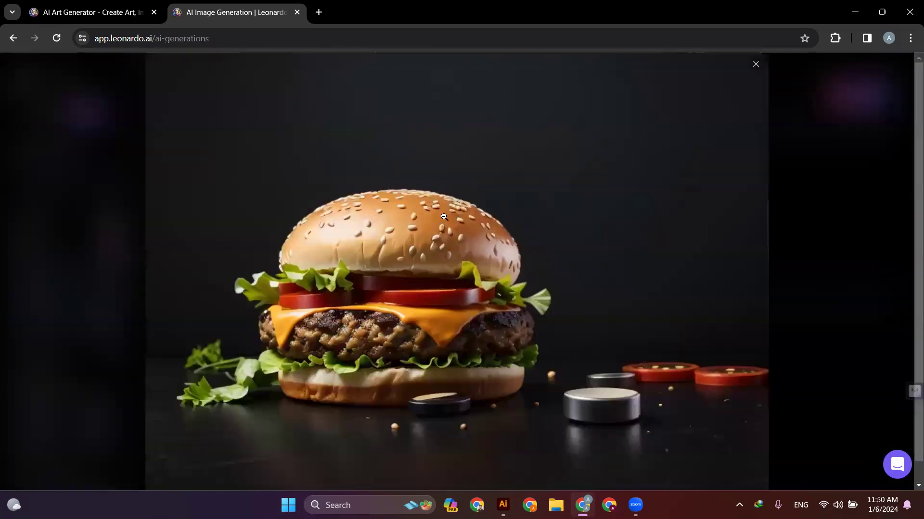
click(444, 217)
key(Escape)
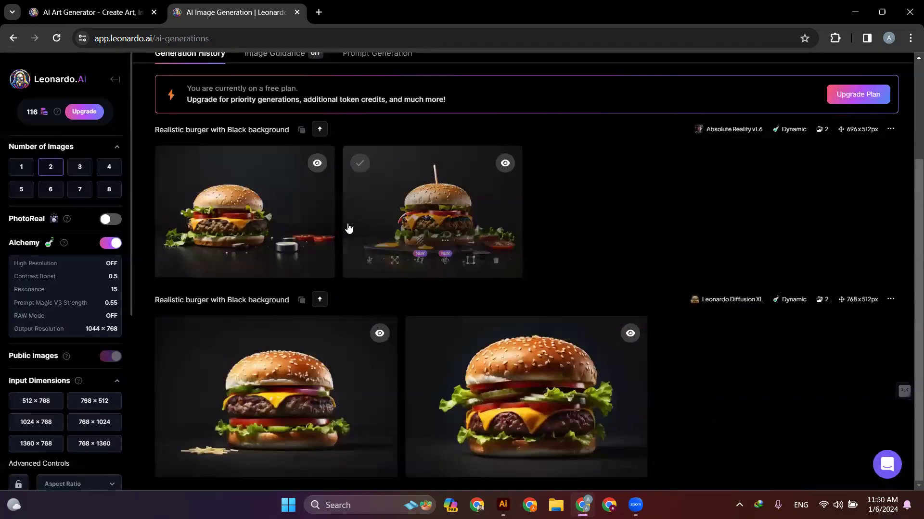
scroll(226, 222, up, 3)
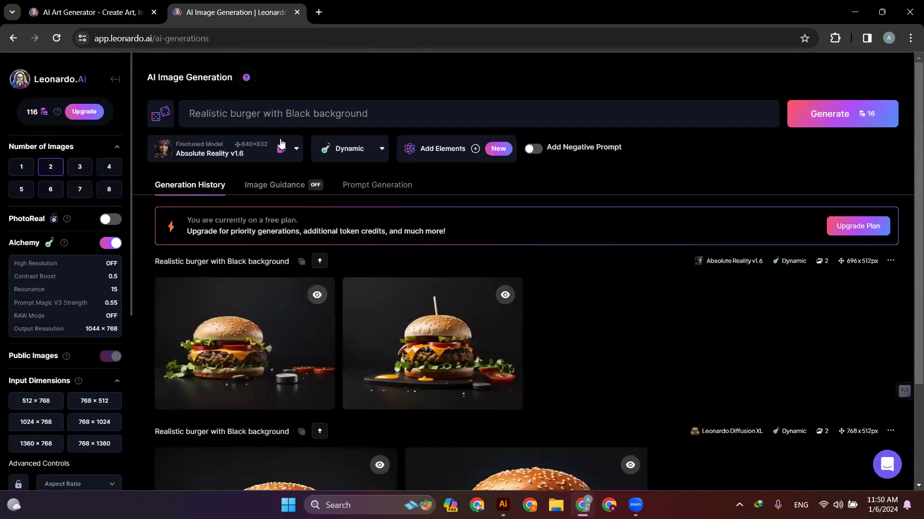
click(296, 149)
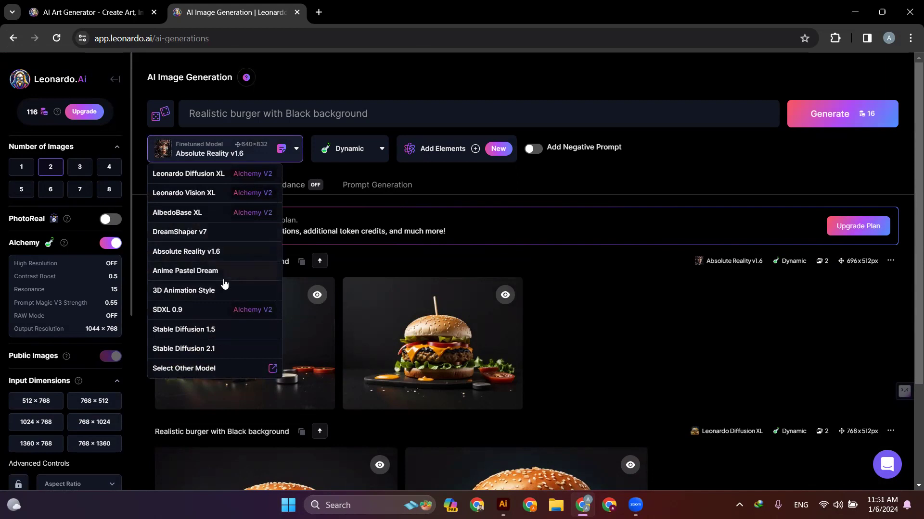
click(360, 260)
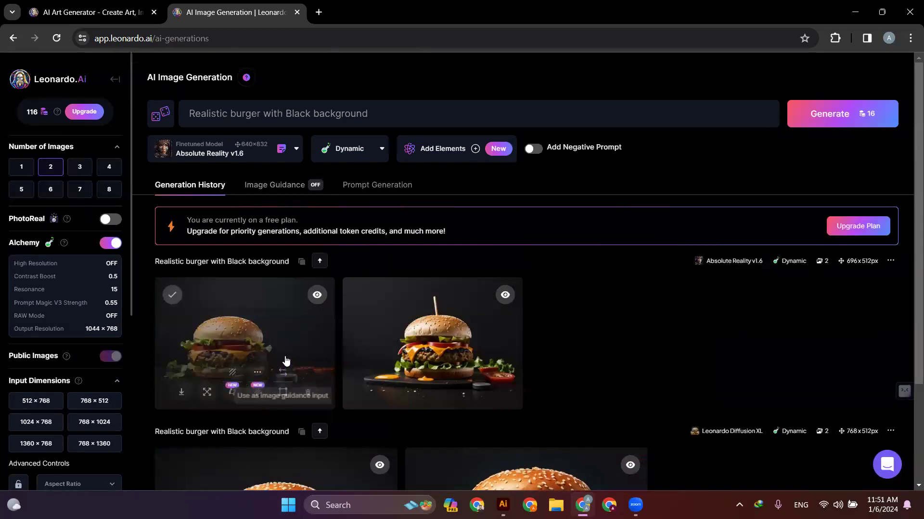
Open the first Absolute Reality burger image enlarged and display its No Background version.
click(270, 341)
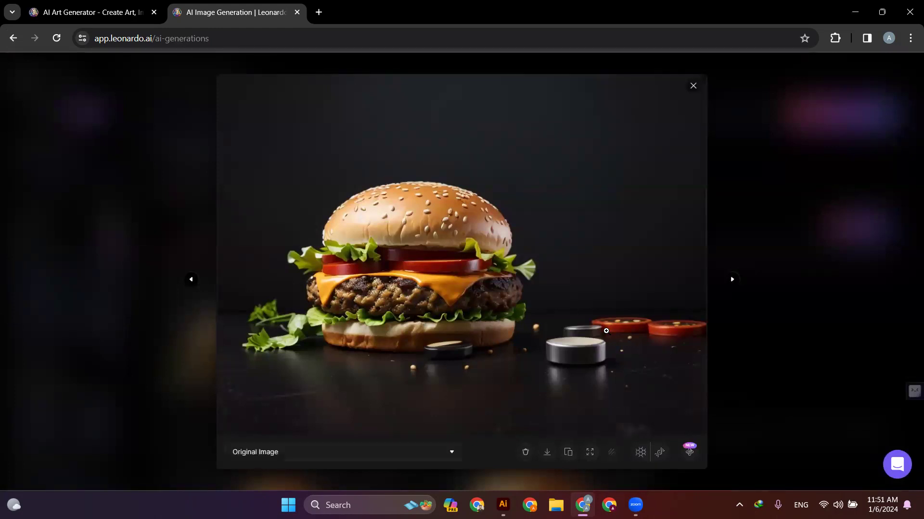
click(451, 452)
click(426, 435)
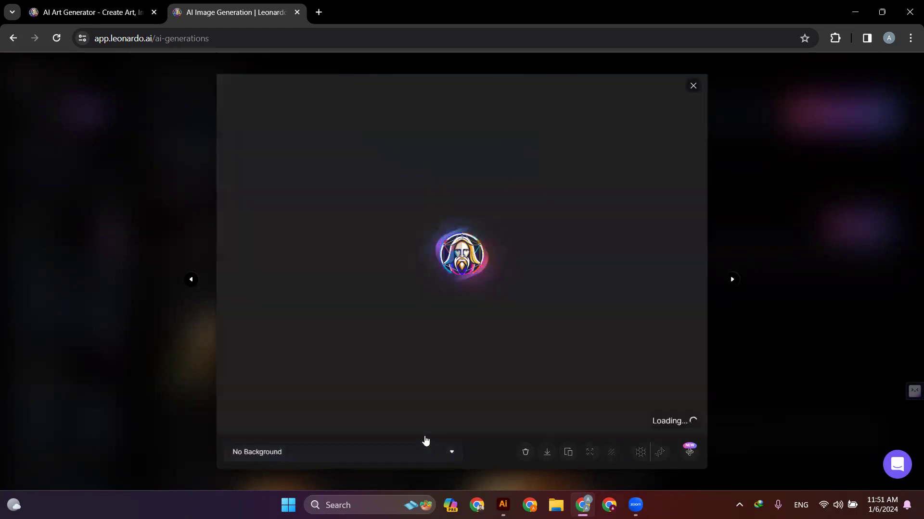
click(452, 455)
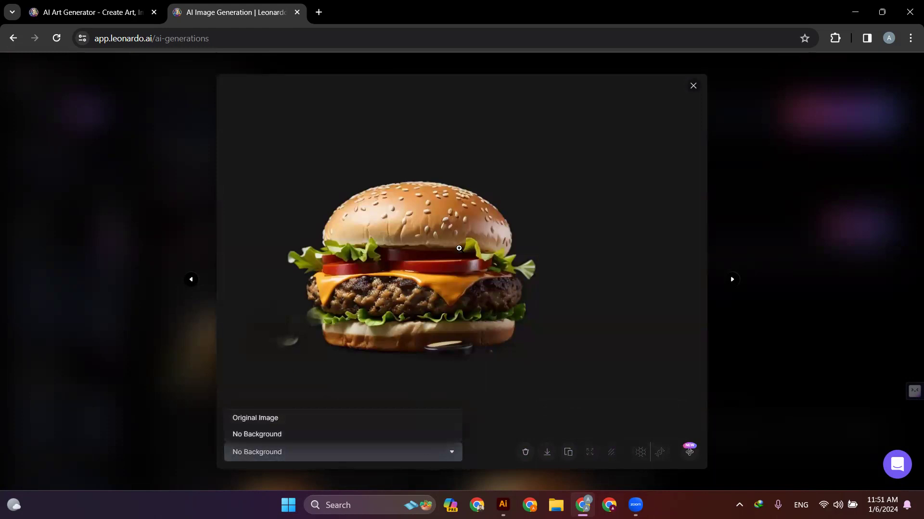
Download the burger image without background, open the PNG file to check it, and close the image viewer.
click(547, 453)
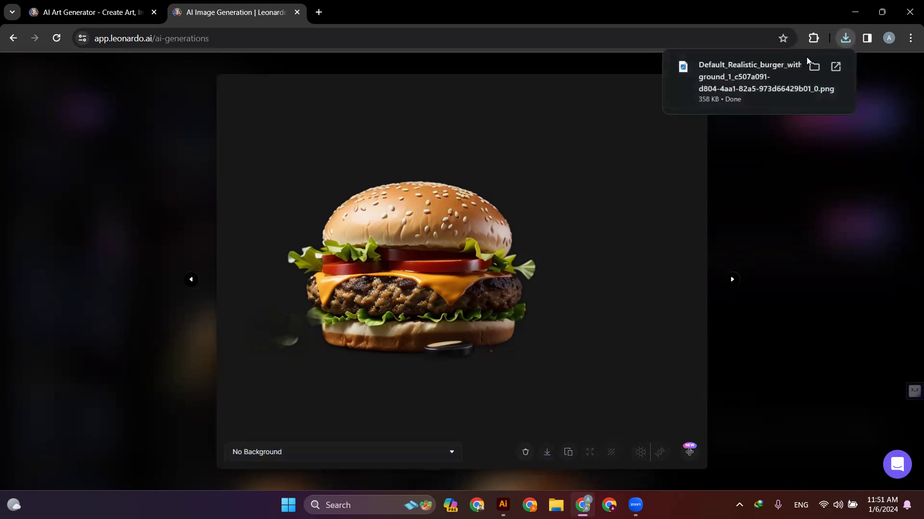
click(759, 77)
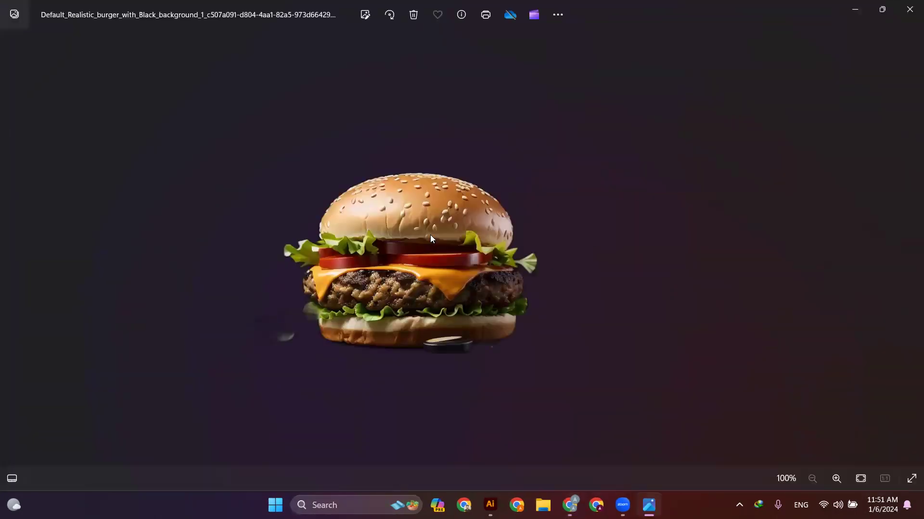
click(910, 11)
Switch to Adobe Illustrator and place the downloaded no-background burger PNG from Downloads onto the white artboard of the Prime logo document.
click(853, 14)
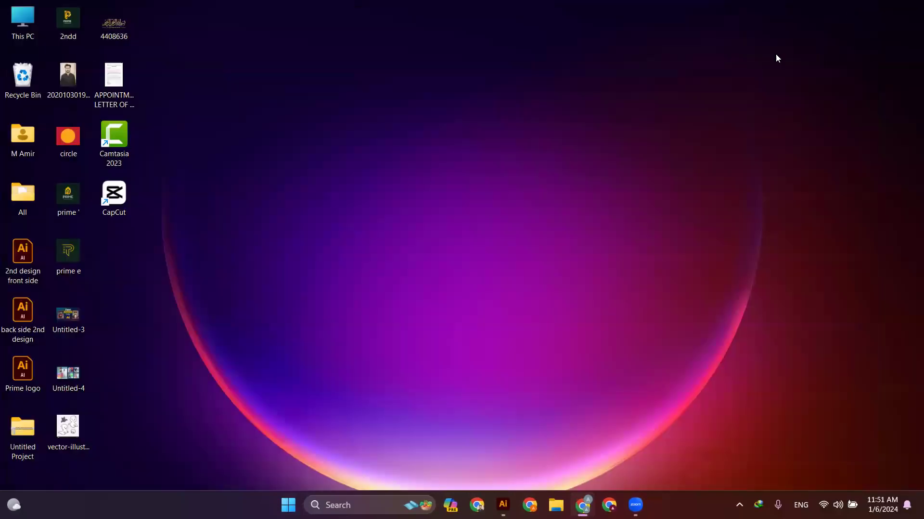
click(503, 504)
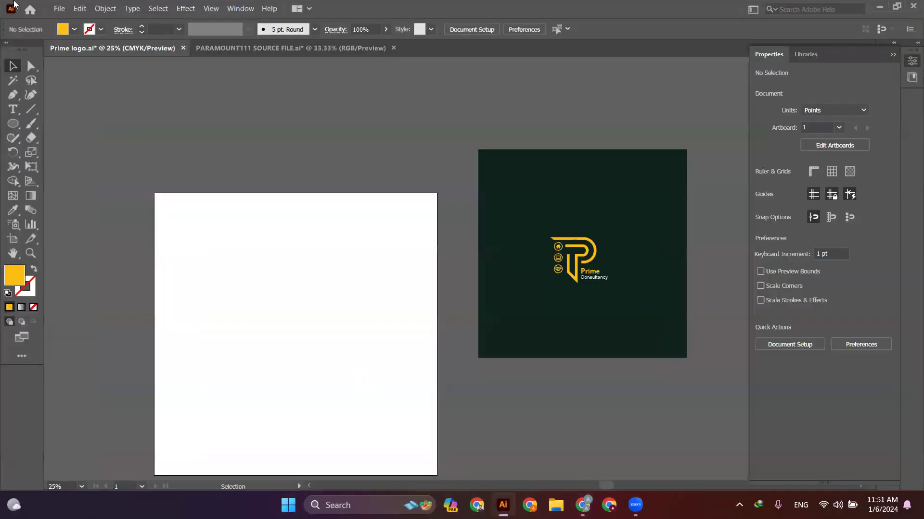
click(56, 9)
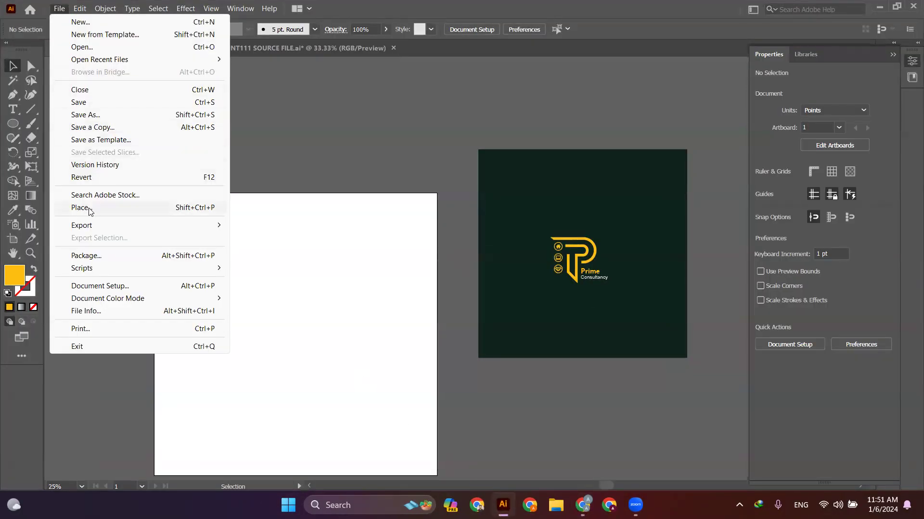
click(151, 206)
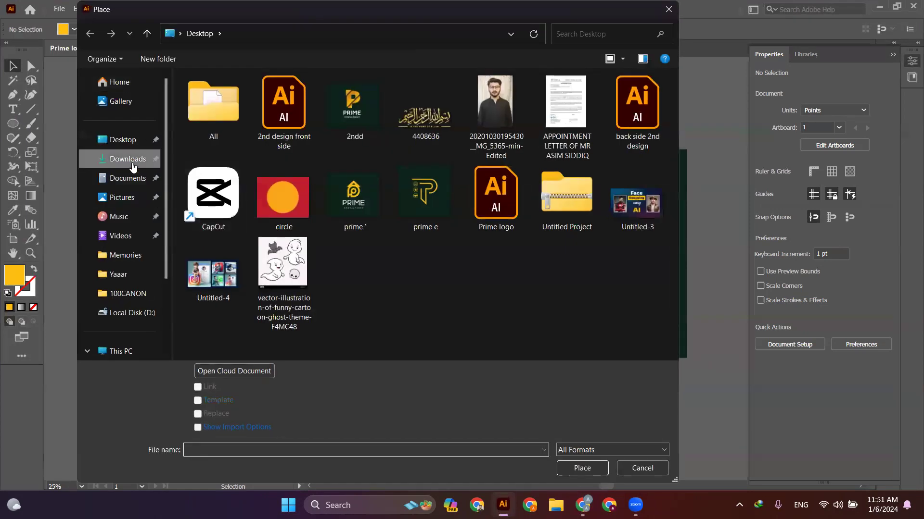
click(124, 158)
double_click(216, 149)
click(229, 202)
drag(333, 328, 296, 324)
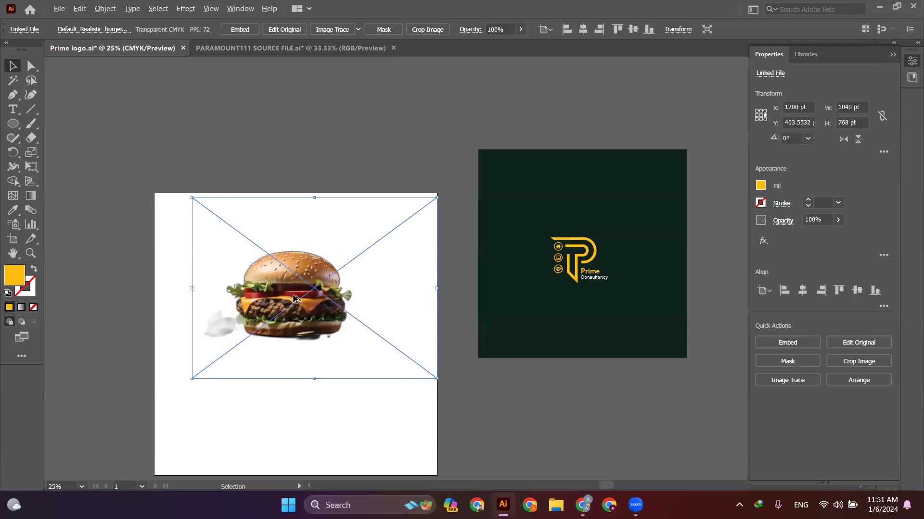
Reposition the placed burger image on the white artboard while inspecting its cutout edges up close.
scroll(293, 295, up, 5)
key(ctrl+minus)
key(ctrl+minus)
key(ctrl+minus)
drag(370, 306, 343, 291)
drag(302, 260, 302, 239)
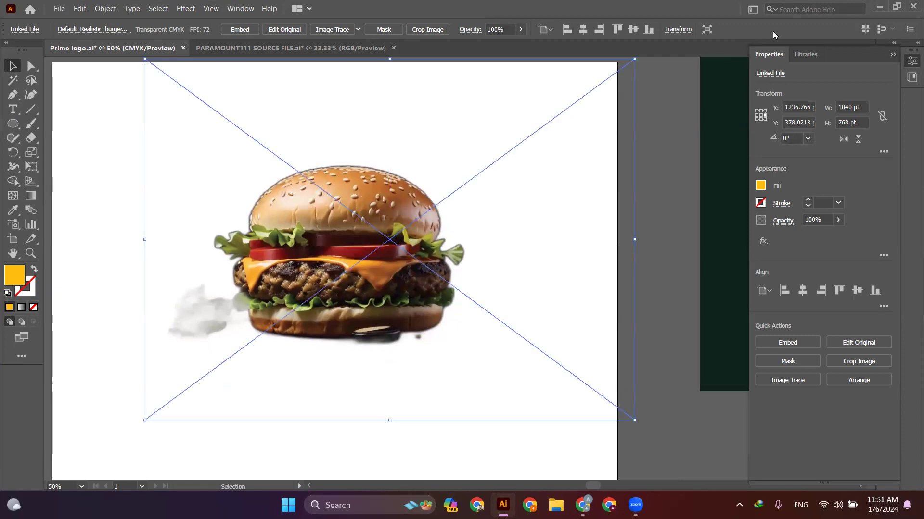
Leave Illustrator, switch back to Leonardo.Ai in Chrome, and close the enlarged No Background burger image.
click(896, 6)
click(500, 503)
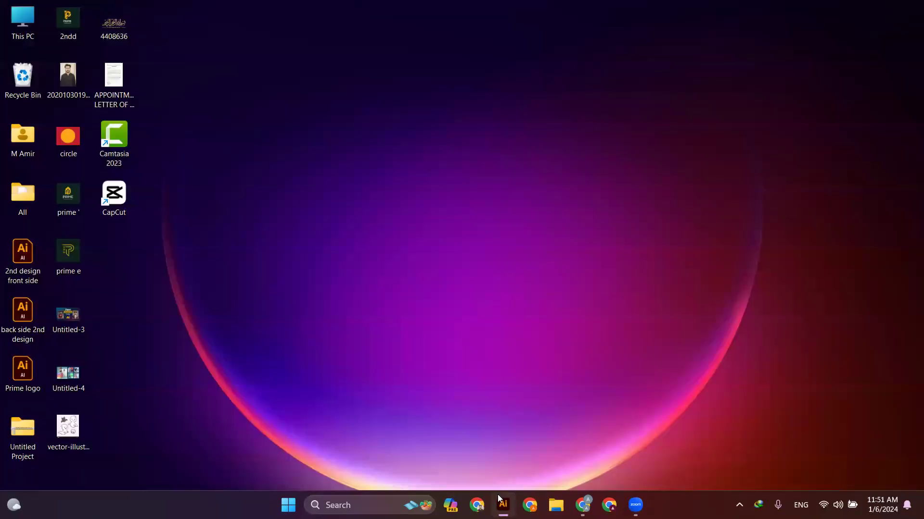
click(583, 505)
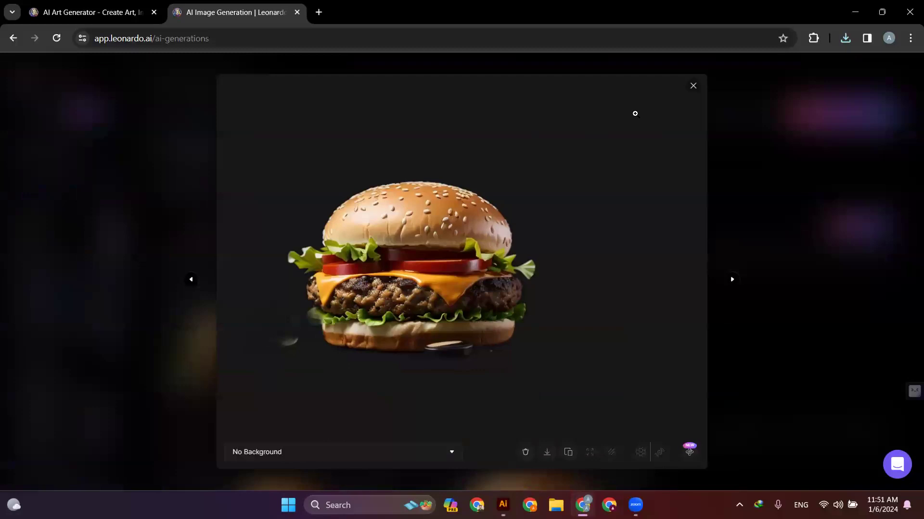
key(Escape)
Look over the burger images in the generation history and the list of finetuned models.
scroll(351, 339, down, 2)
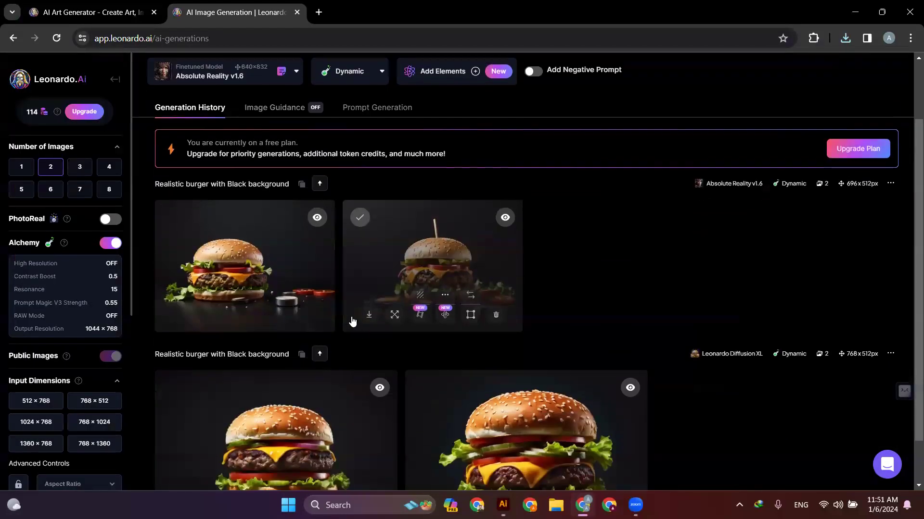
scroll(327, 244, down, 1)
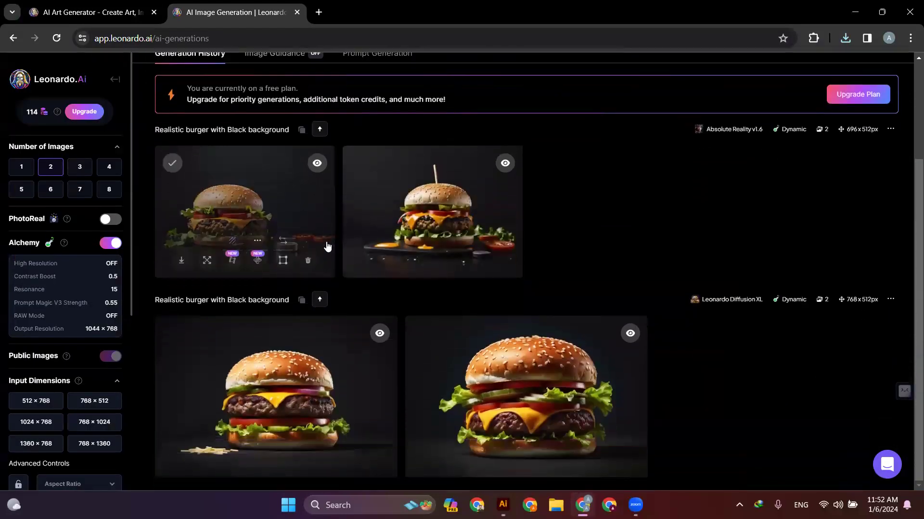
scroll(207, 262, up, 3)
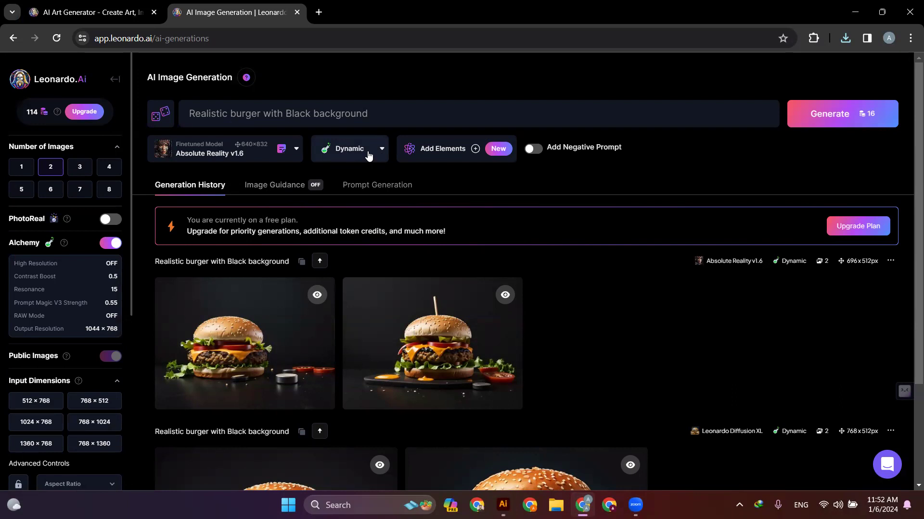
scroll(406, 255, down, 3)
scroll(404, 243, up, 3)
click(294, 146)
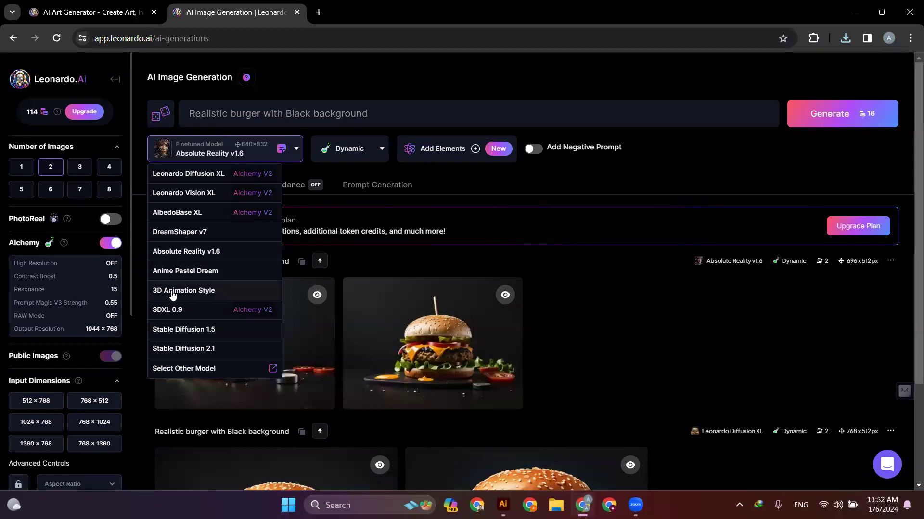
Replace the prompt with "A business men with bag in office" and generate two images with Absolute Reality v1.6.
click(332, 115)
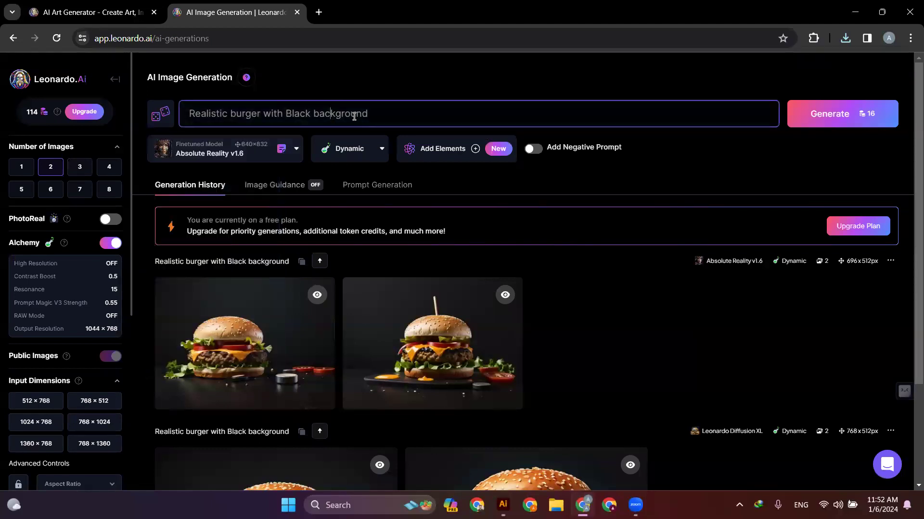
drag(407, 114, 107, 133)
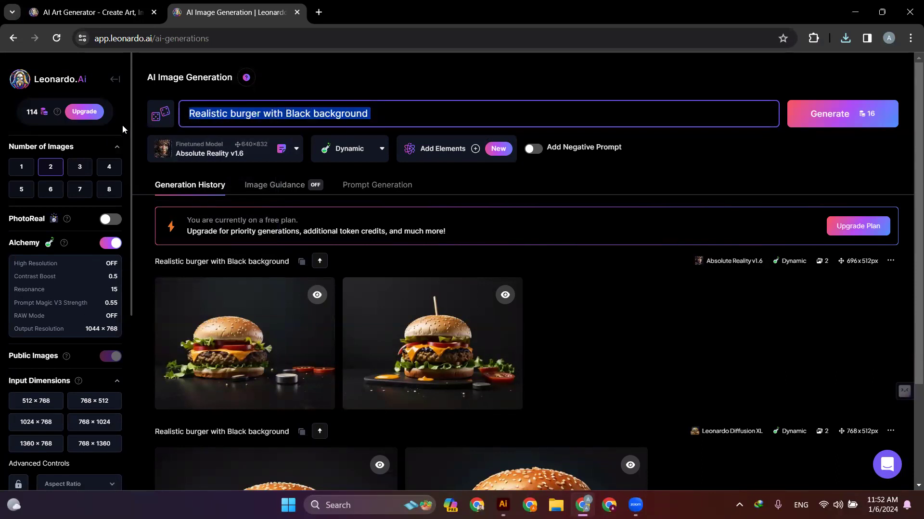
key(BackSpace)
text(ma)
key(BackSpace)
key(BackSpace)
text(a)
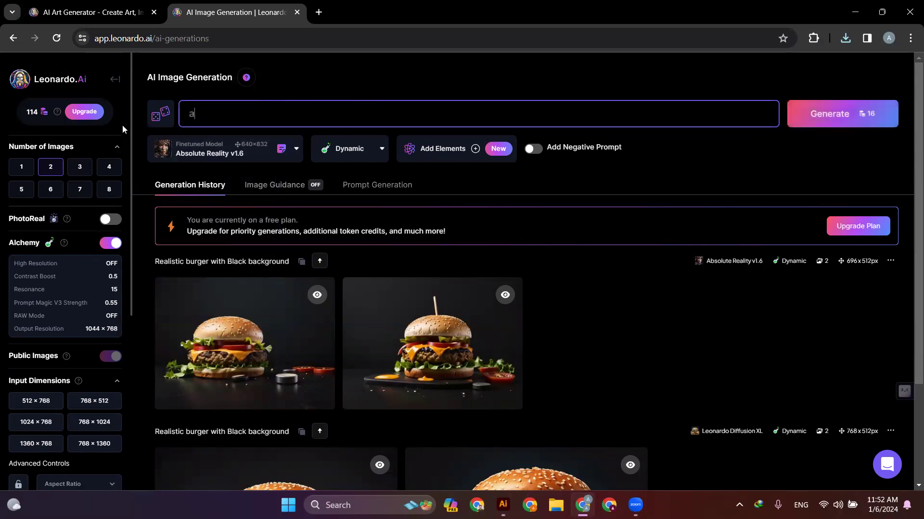
key(BackSpace)
text(A business men with bag in oo)
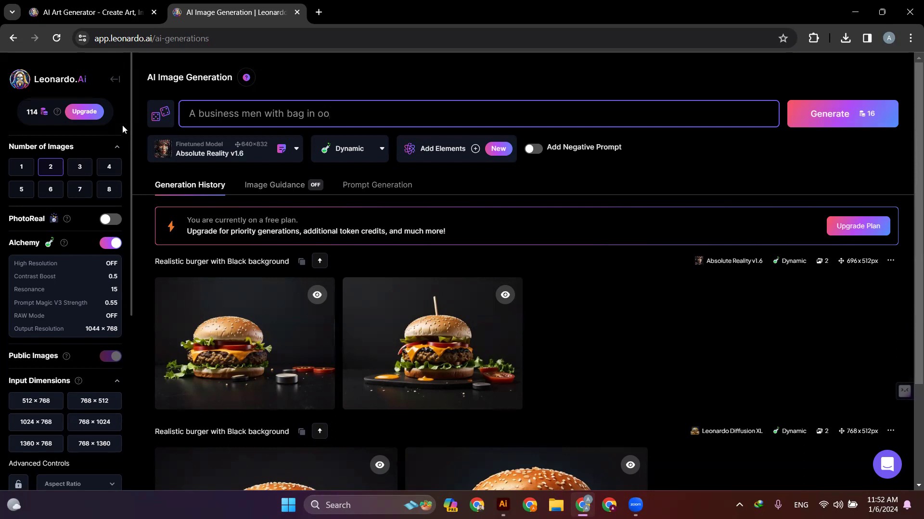
key(BackSpace)
text(ffice)
key(Return)
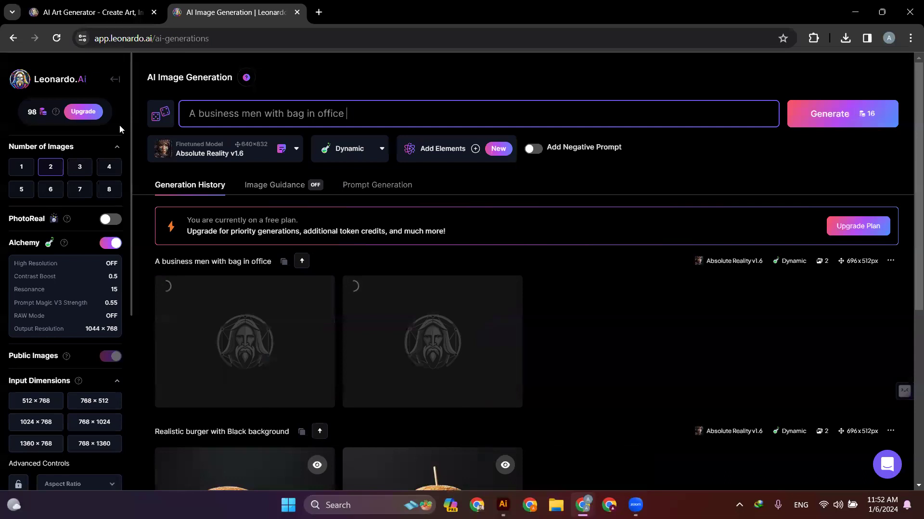
Look over the finetuned model list without changing the model, and examine the Image Guidance upload options.
click(248, 153)
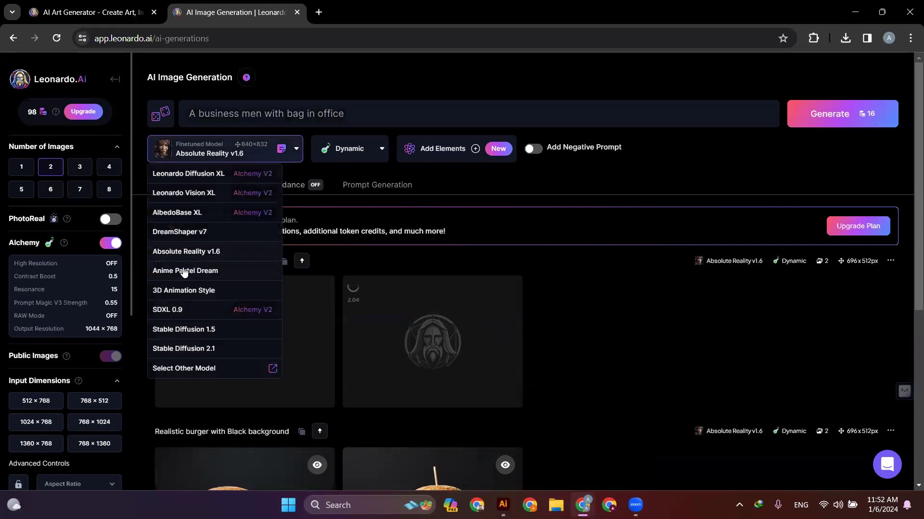
click(253, 155)
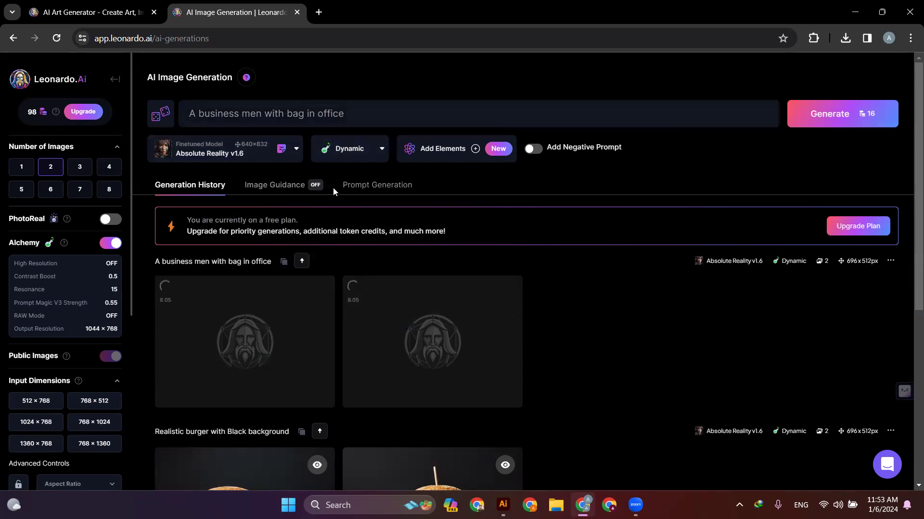
click(261, 185)
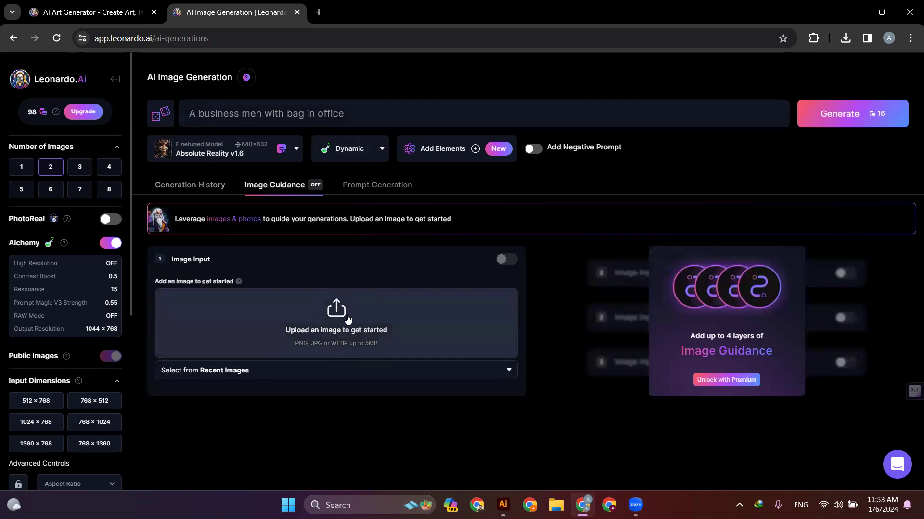
click(194, 191)
click(274, 191)
click(348, 121)
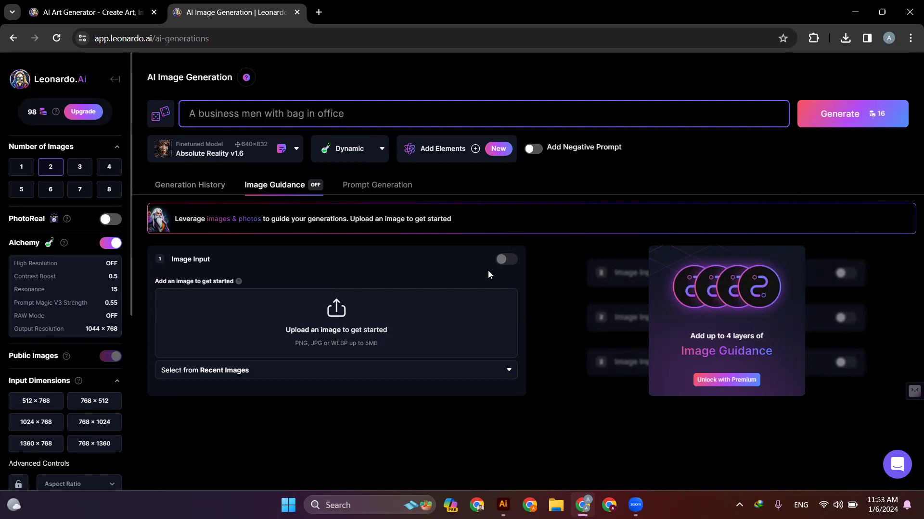
Explore the Prompt Generation options, choosing 2 prompts to generate, and return to the Generation History.
click(377, 185)
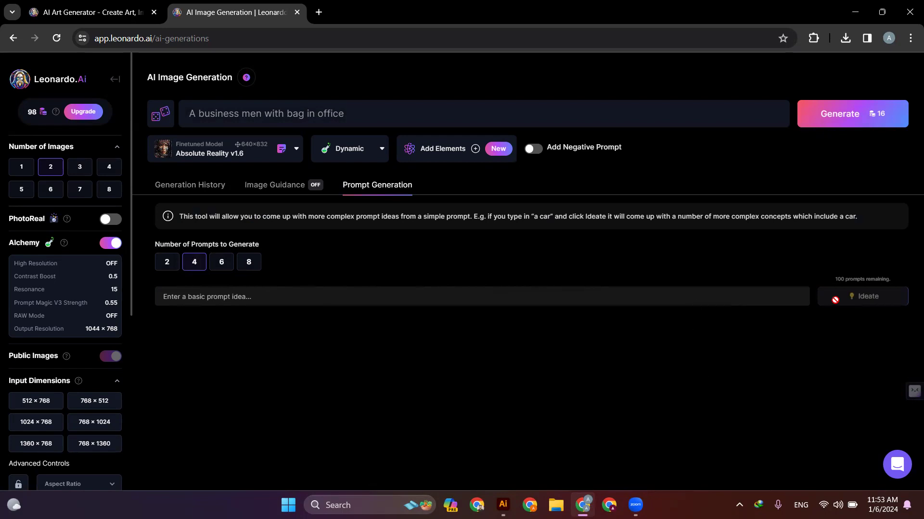
click(173, 266)
click(359, 151)
click(308, 171)
click(185, 188)
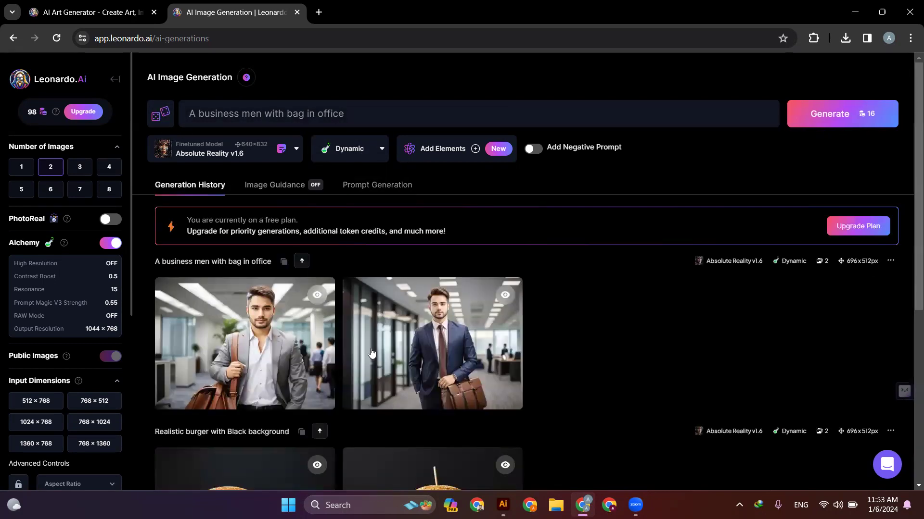
Download both generated businessman images from the enlarged view and close the viewer.
scroll(361, 337, down, 2)
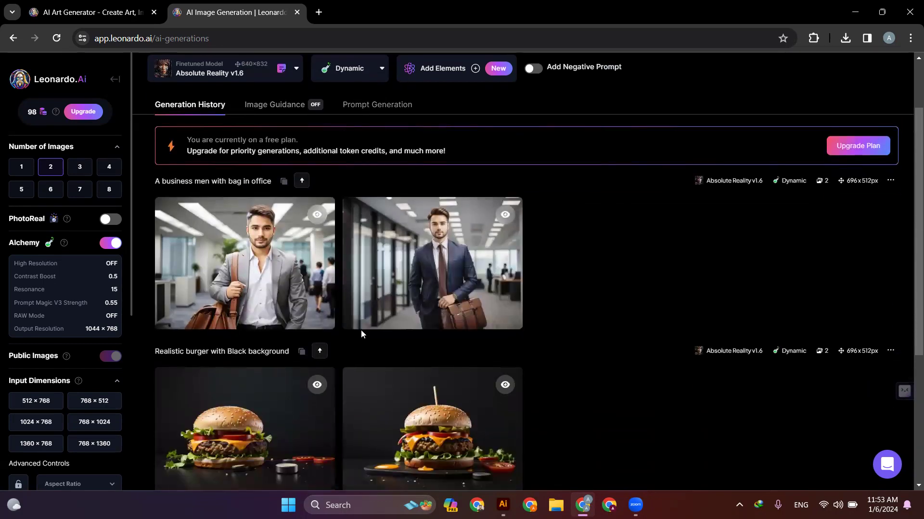
click(305, 274)
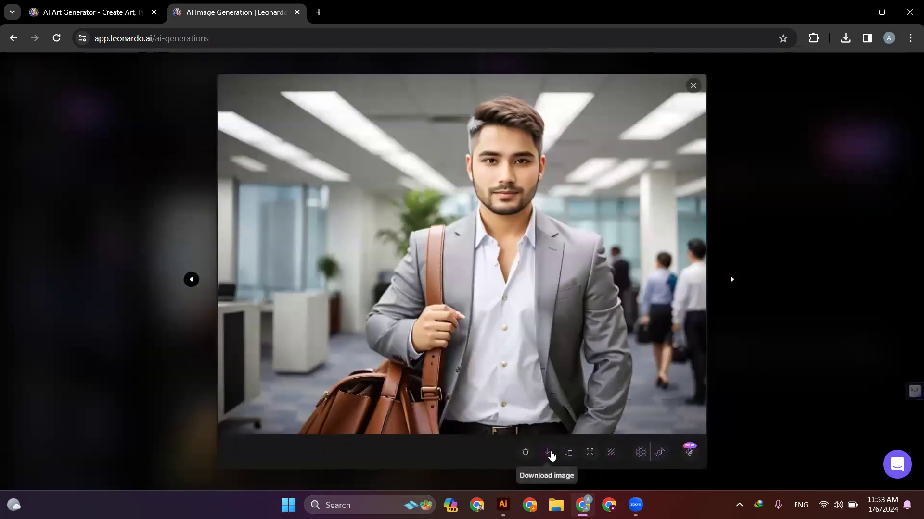
click(548, 454)
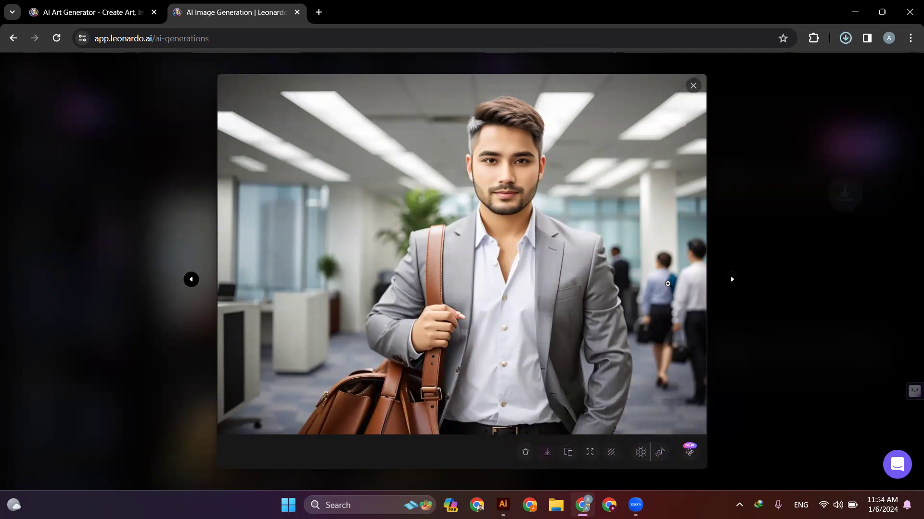
click(732, 280)
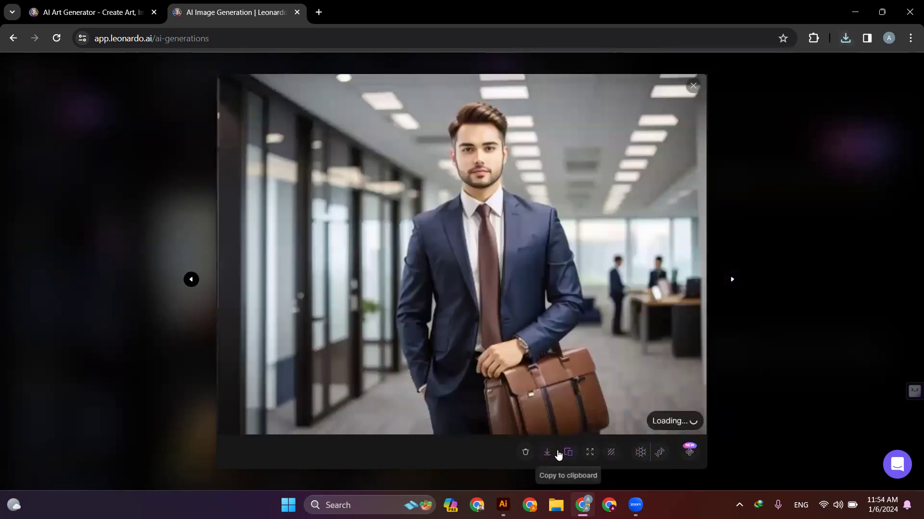
click(549, 454)
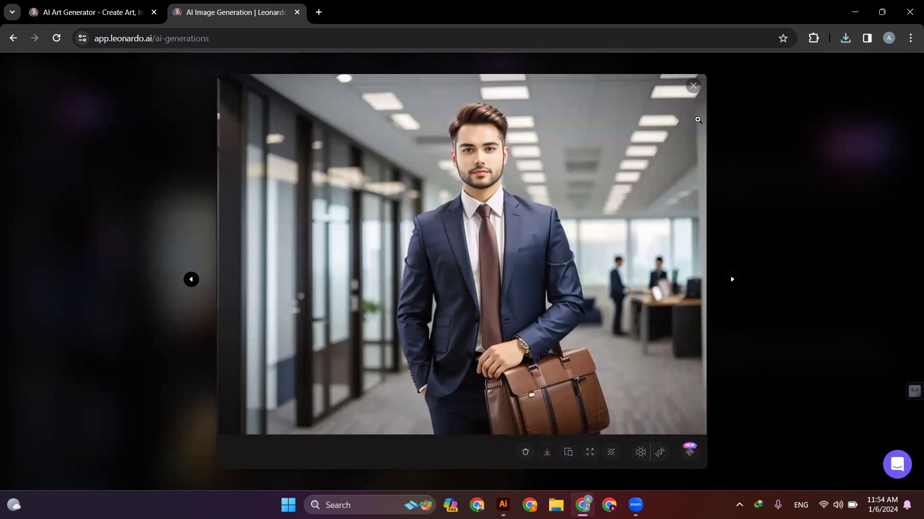
click(693, 85)
Review the generation history, inspect the businessman in the grey suit enlarged, and close the image.
scroll(293, 224, up, 2)
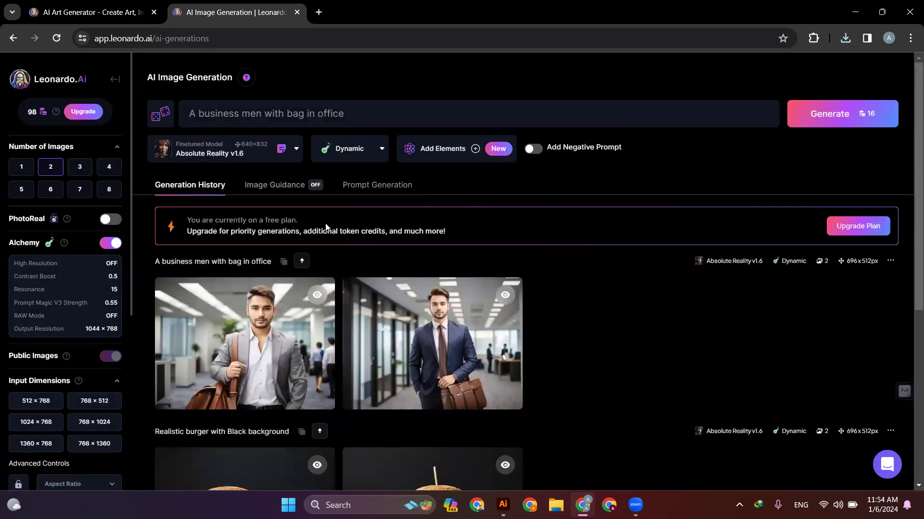
scroll(382, 223, down, 4)
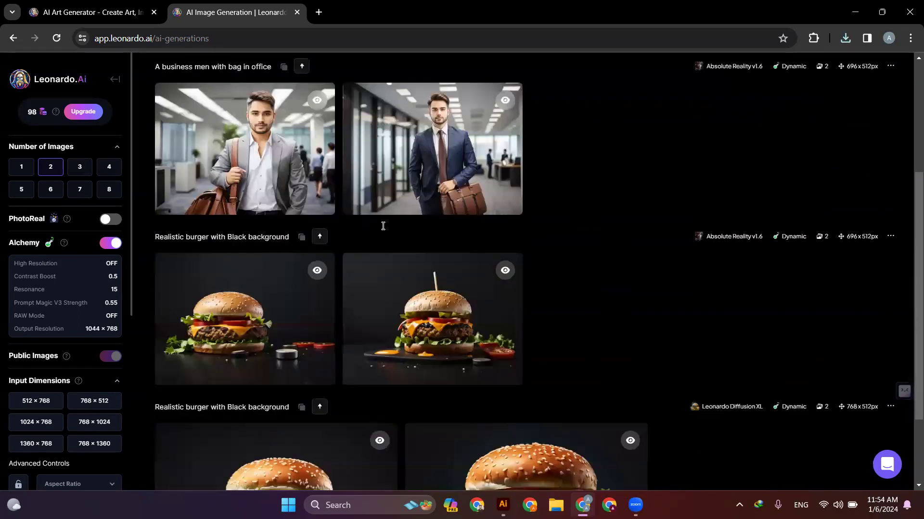
scroll(289, 269, up, 3)
click(213, 304)
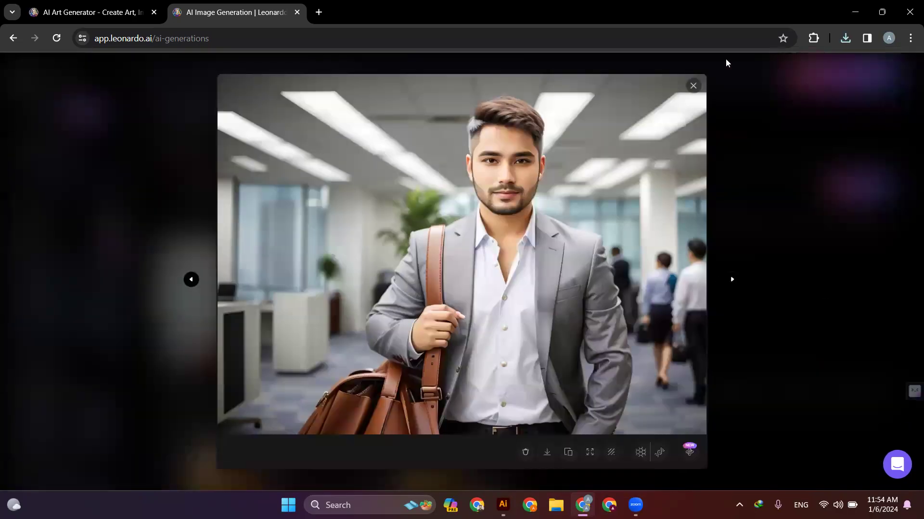
click(726, 63)
scroll(313, 154, up, 1)
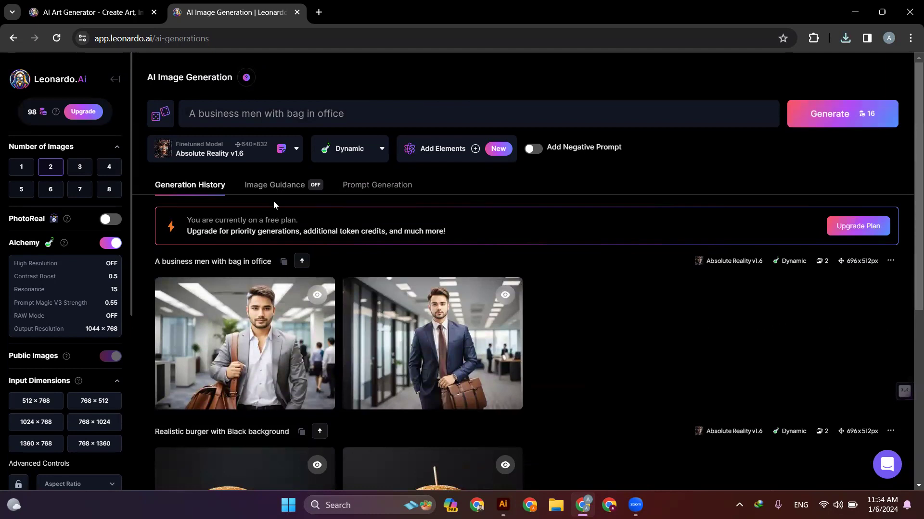
Look over the Image Guidance upload and Prompt Generation sections without uploading an image, and return to the Generation History.
click(346, 117)
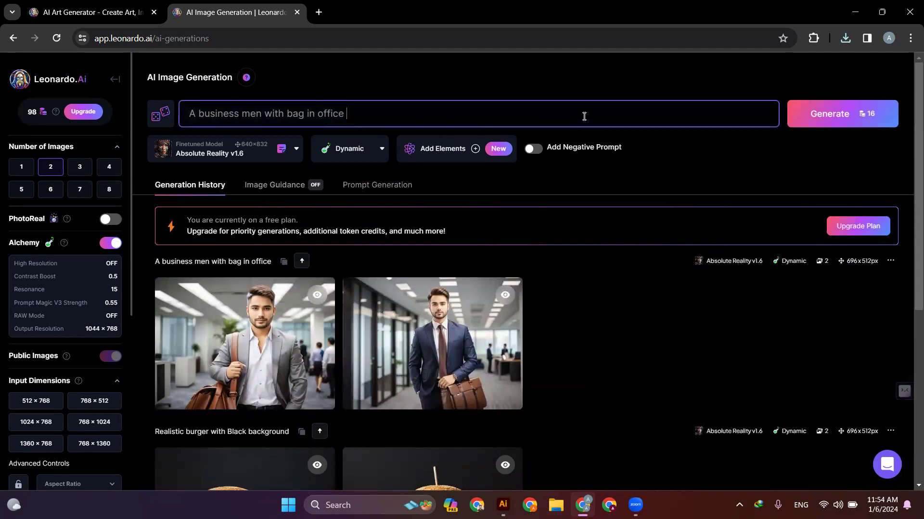
click(306, 185)
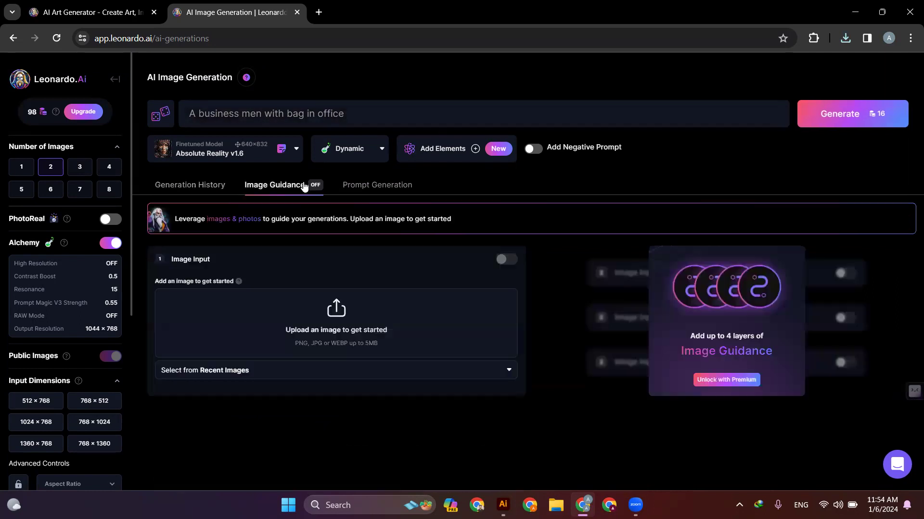
click(335, 327)
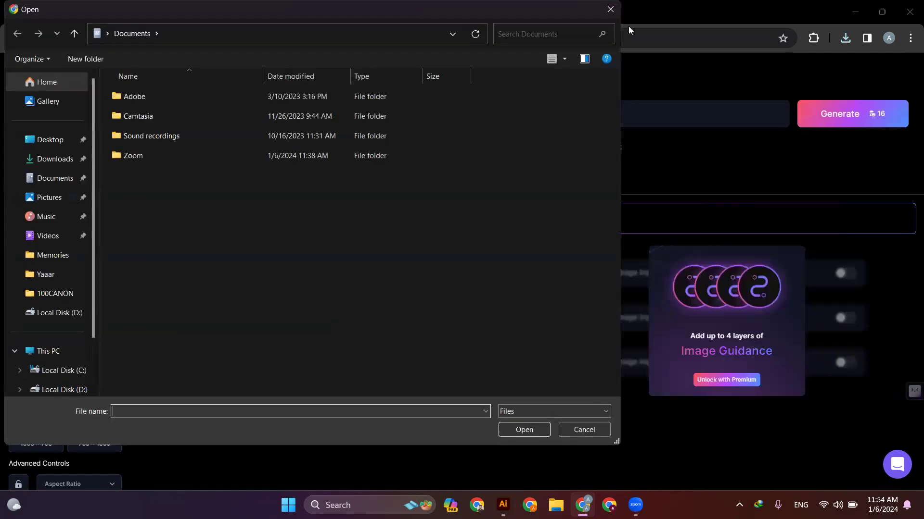
click(605, 9)
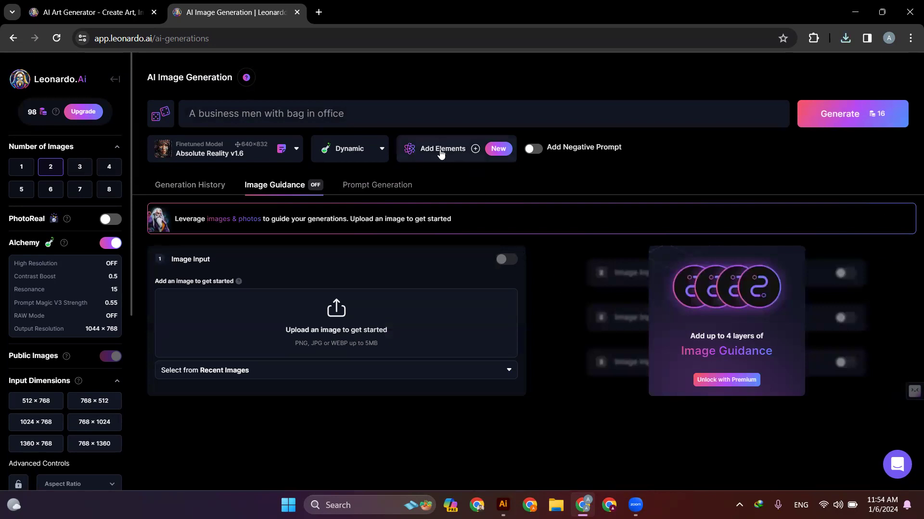
click(388, 186)
click(198, 190)
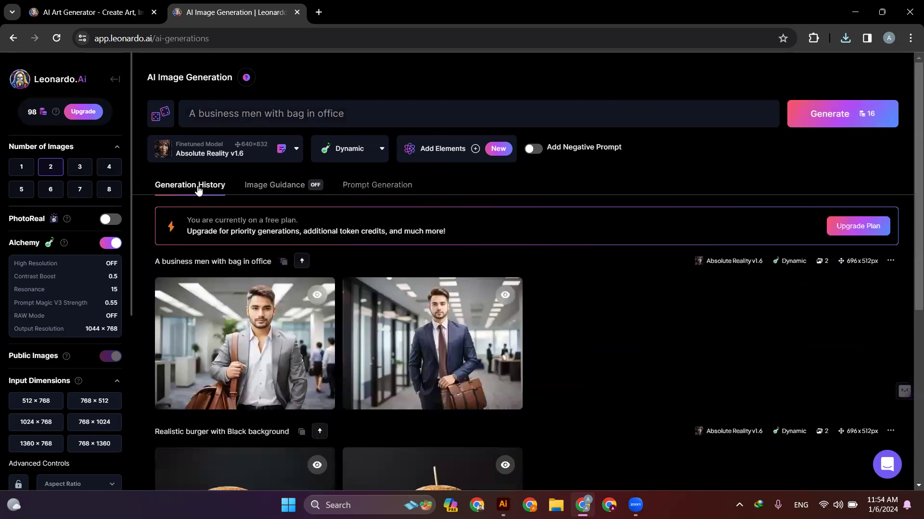
Switch the finetuned model to 3D Animation Style and generate two images from the prompt "A business men with bag in office".
click(296, 157)
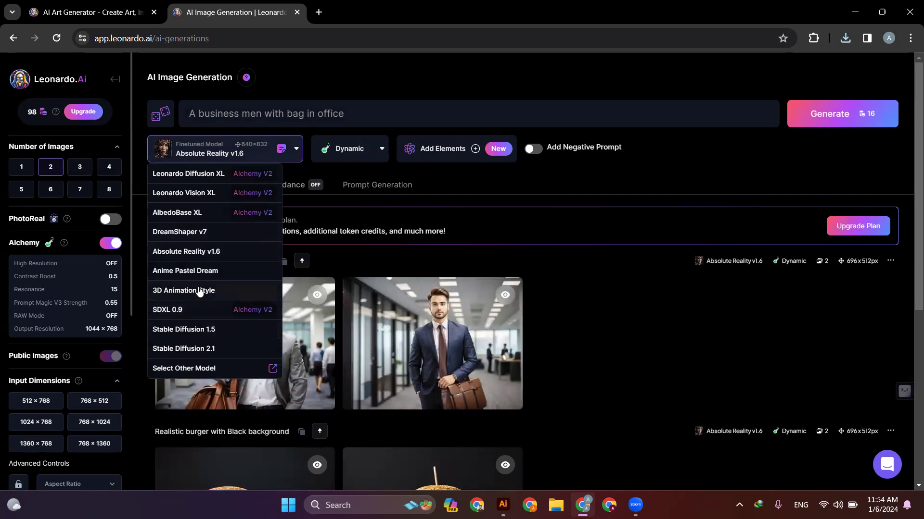
click(255, 293)
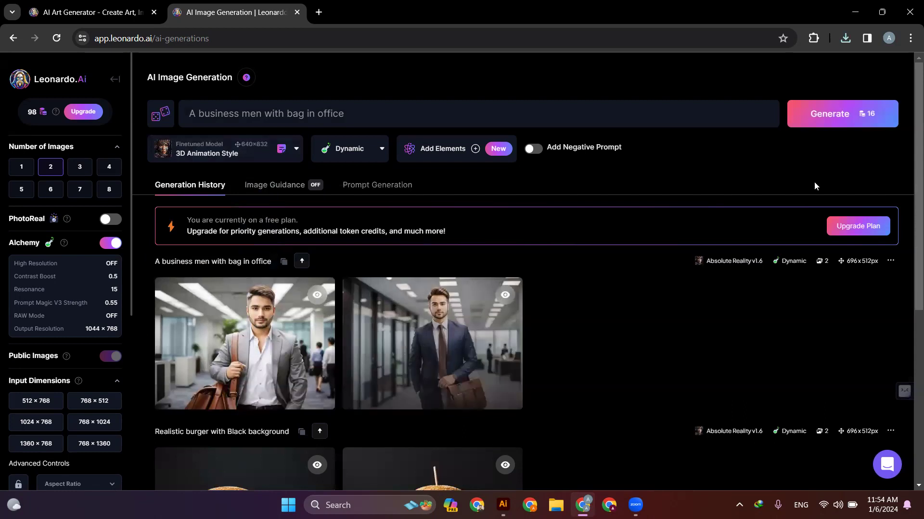
click(851, 109)
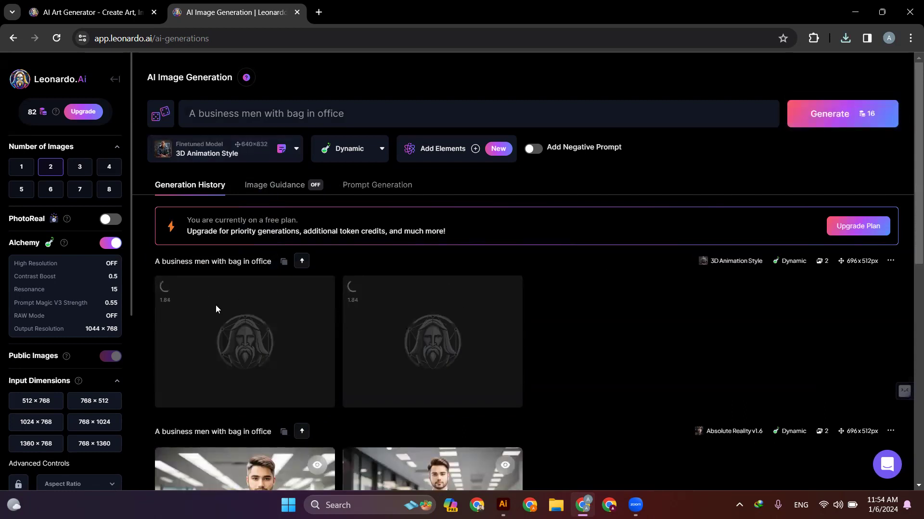
scroll(221, 298, down, 2)
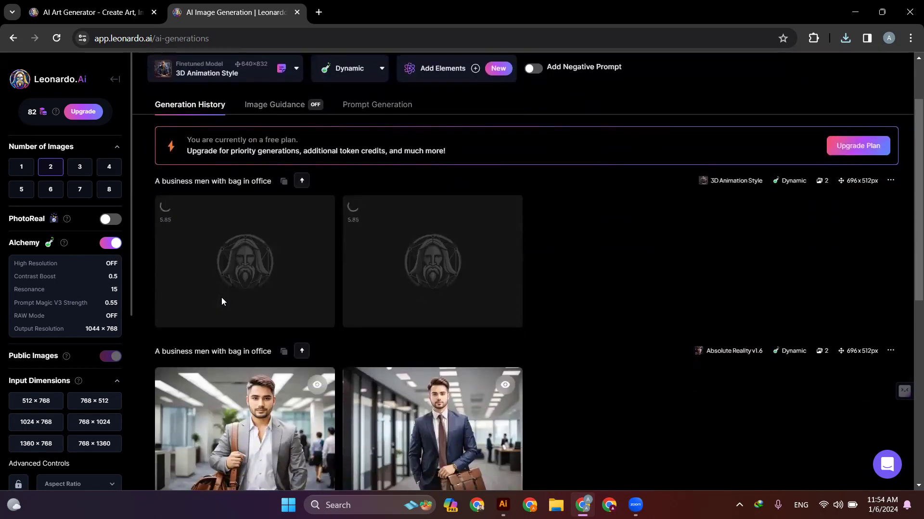
scroll(221, 298, down, 3)
scroll(261, 282, up, 4)
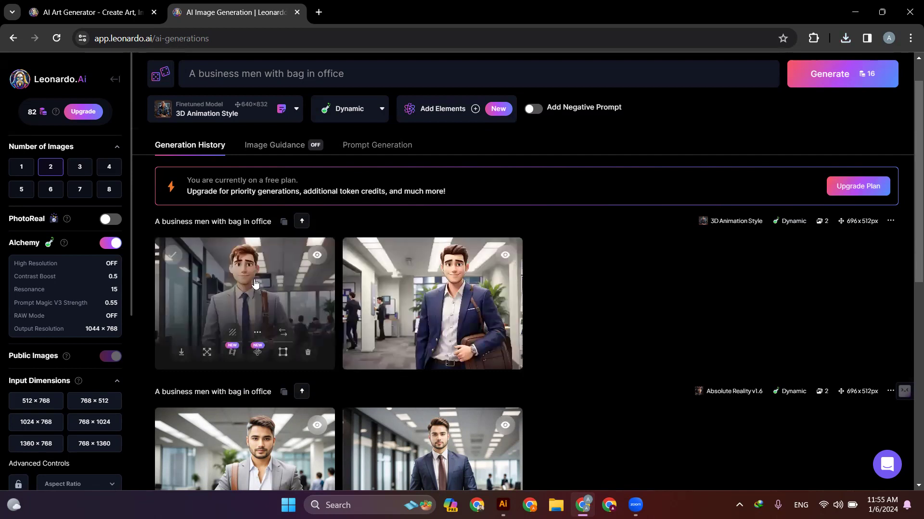
Check the finetuned model list without changing the model, and open the options for the Leonardo Diffusion XL burger generation in the history.
click(281, 108)
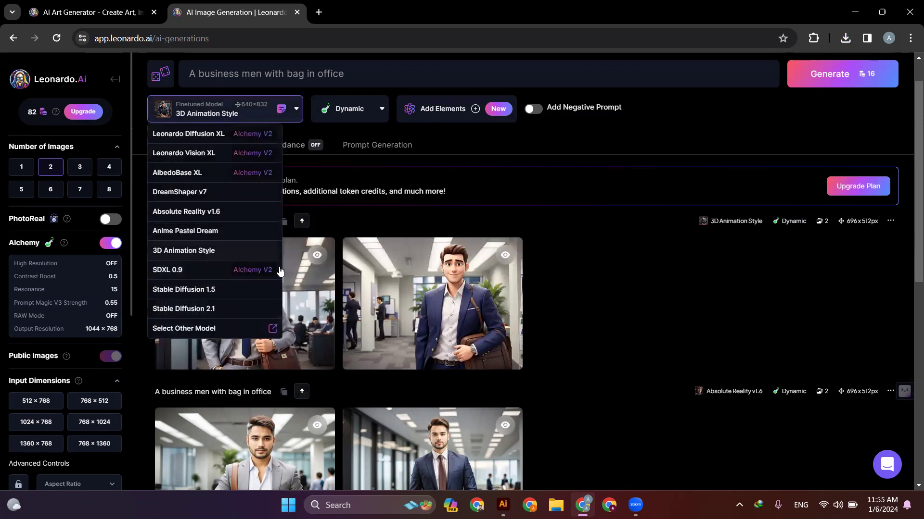
click(621, 314)
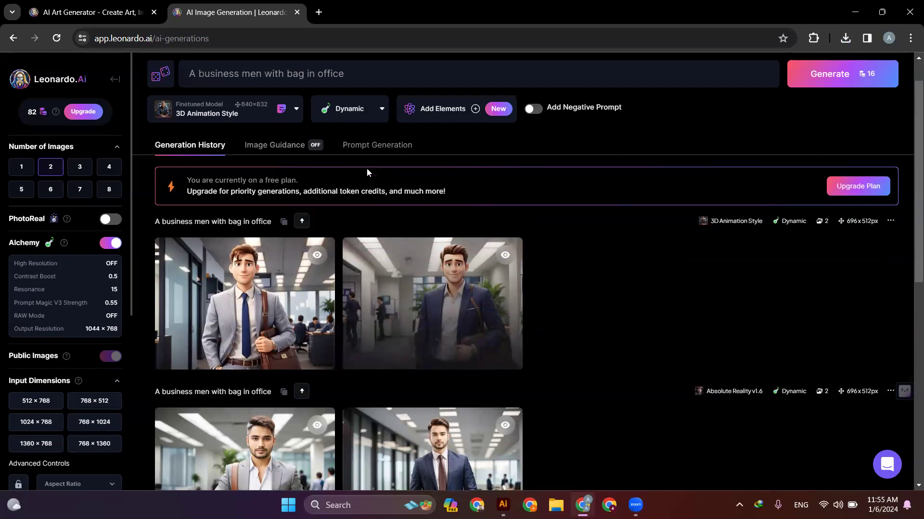
scroll(408, 264, down, 5)
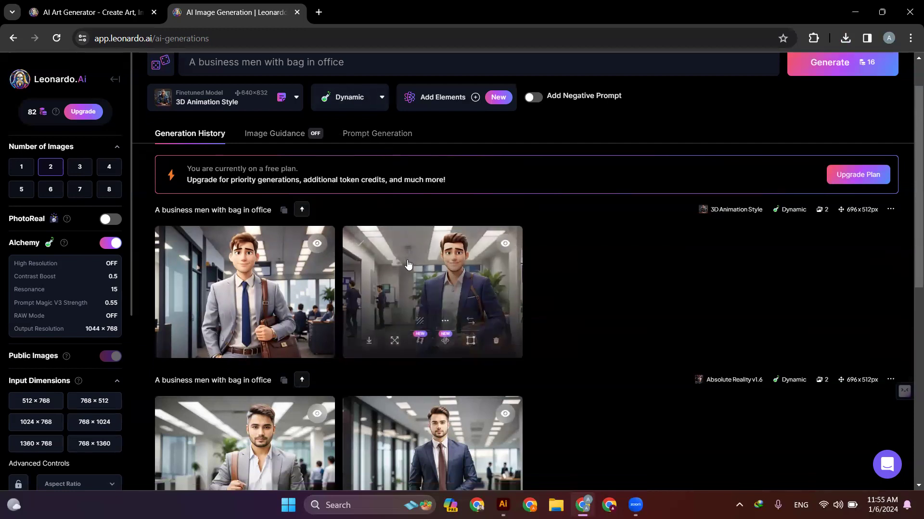
scroll(408, 264, down, 4)
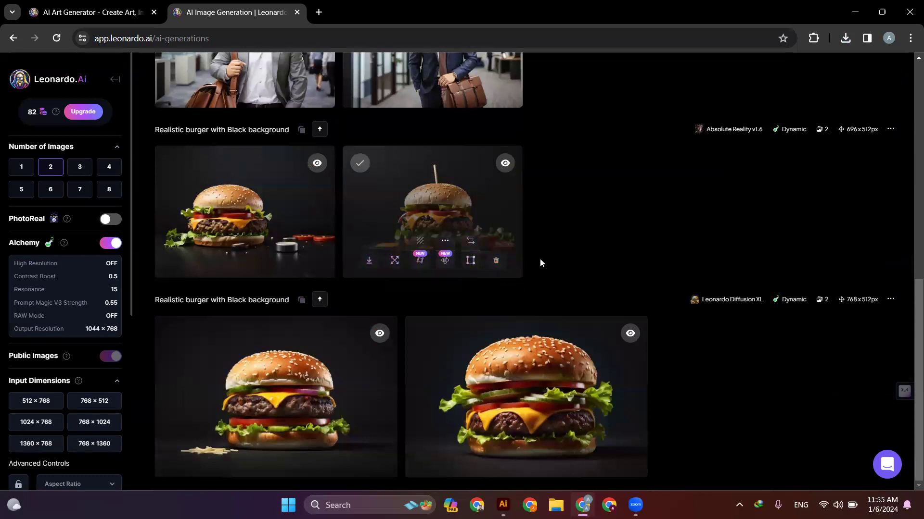
click(886, 303)
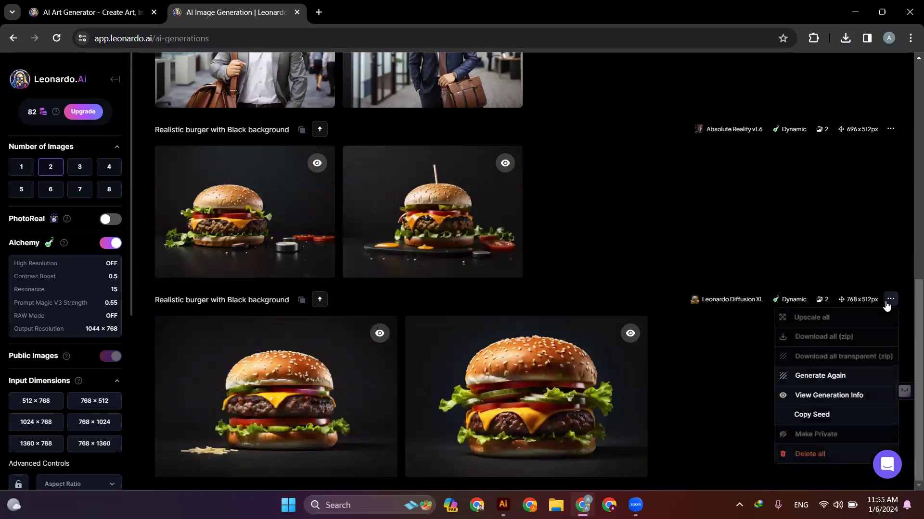